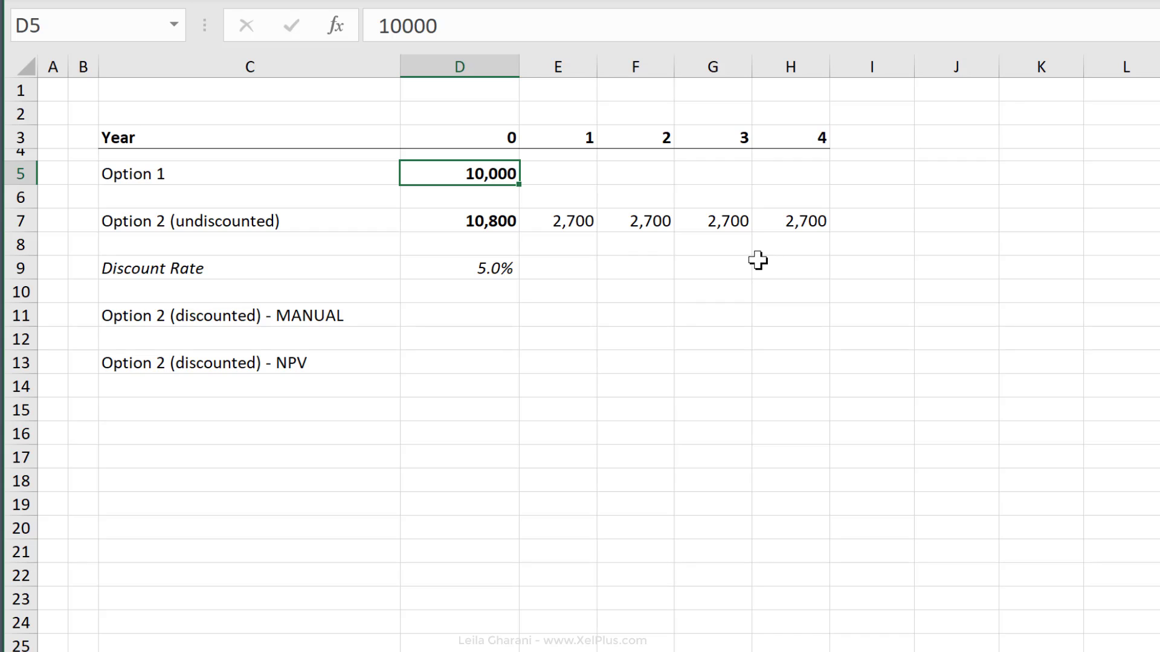
Step: Enter =E7/(1+D9) in E11 to discount the year-1 Option 2 payment at 5%, giving 2,571
click(564, 223)
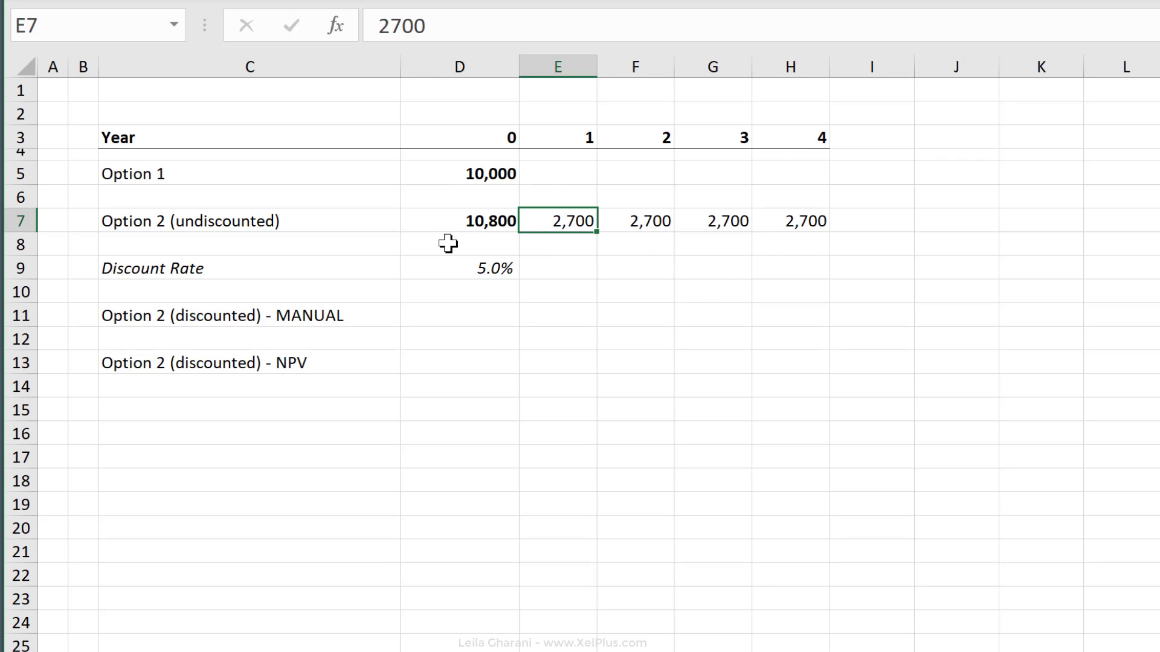
click(450, 270)
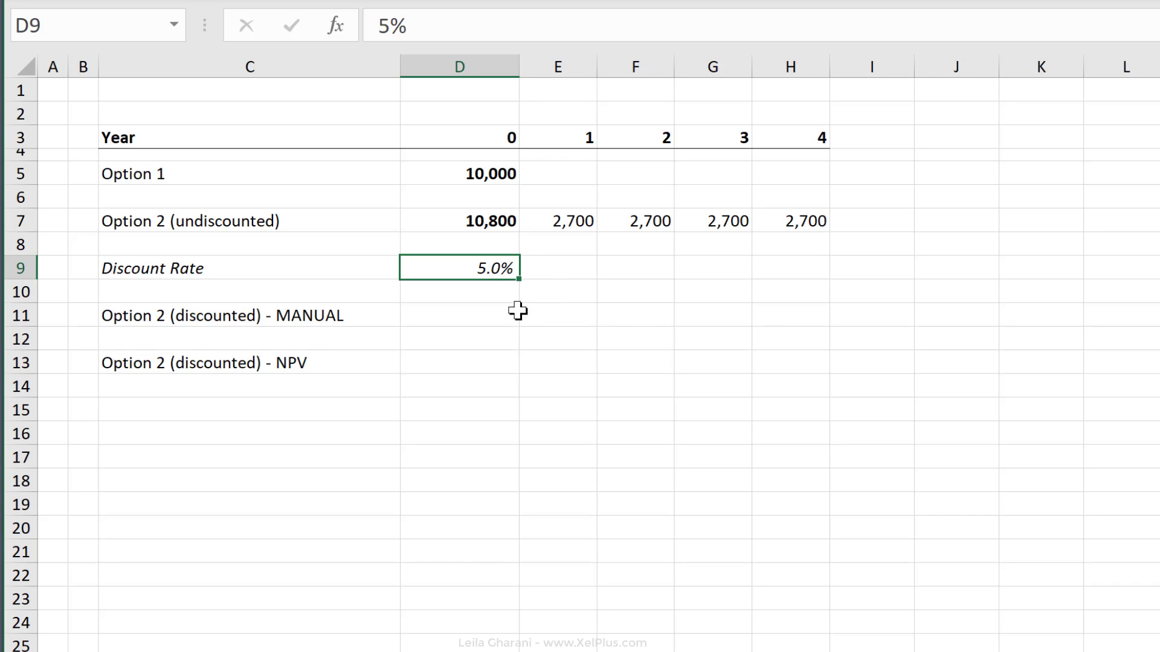
click(573, 225)
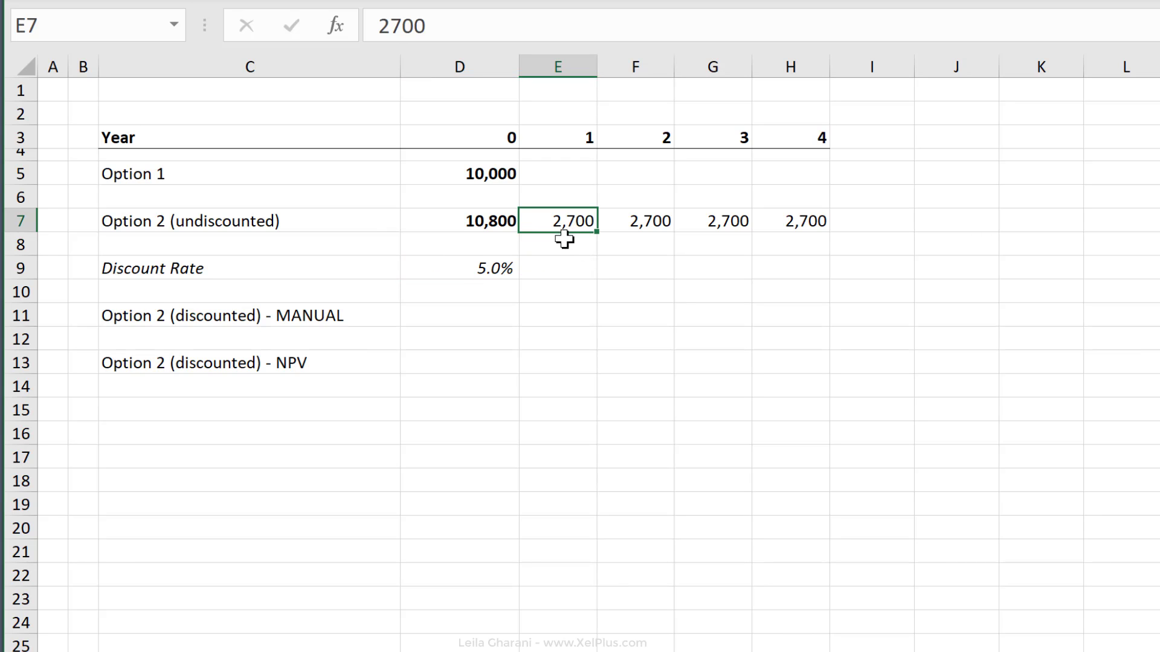
click(561, 310)
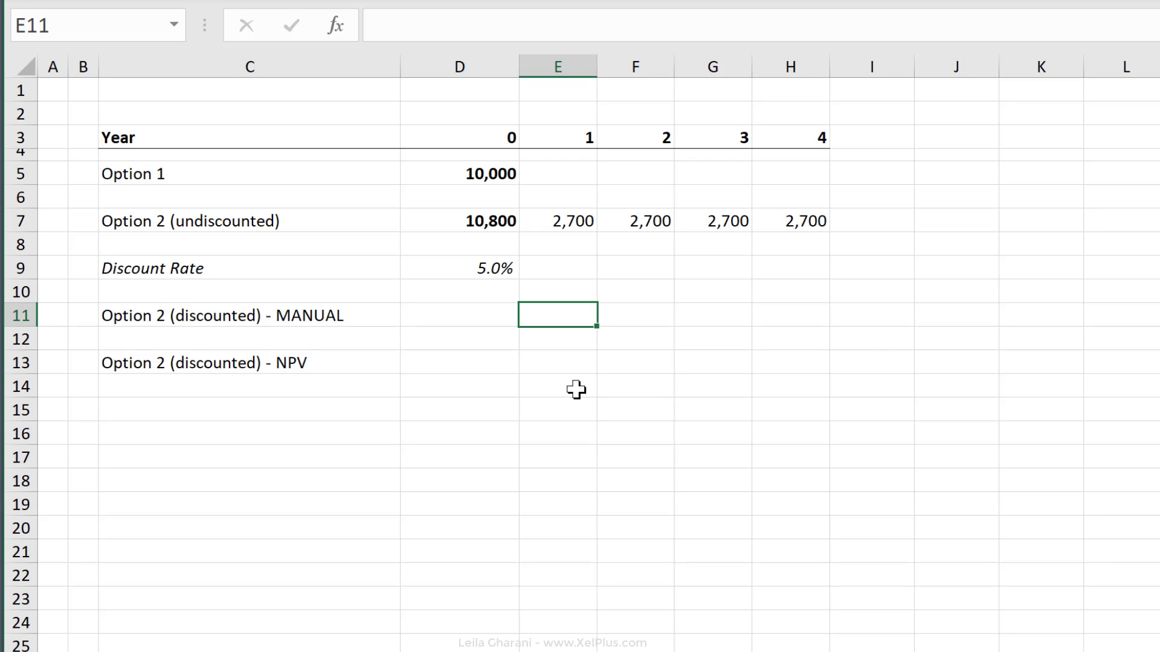
text(=)
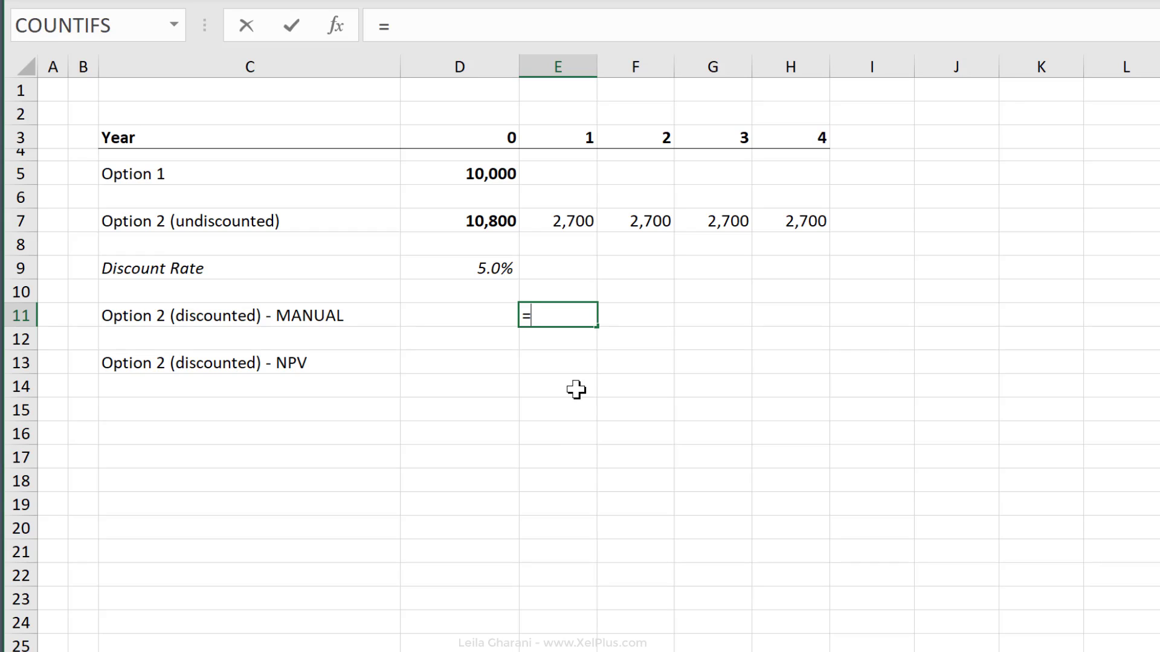
click(565, 223)
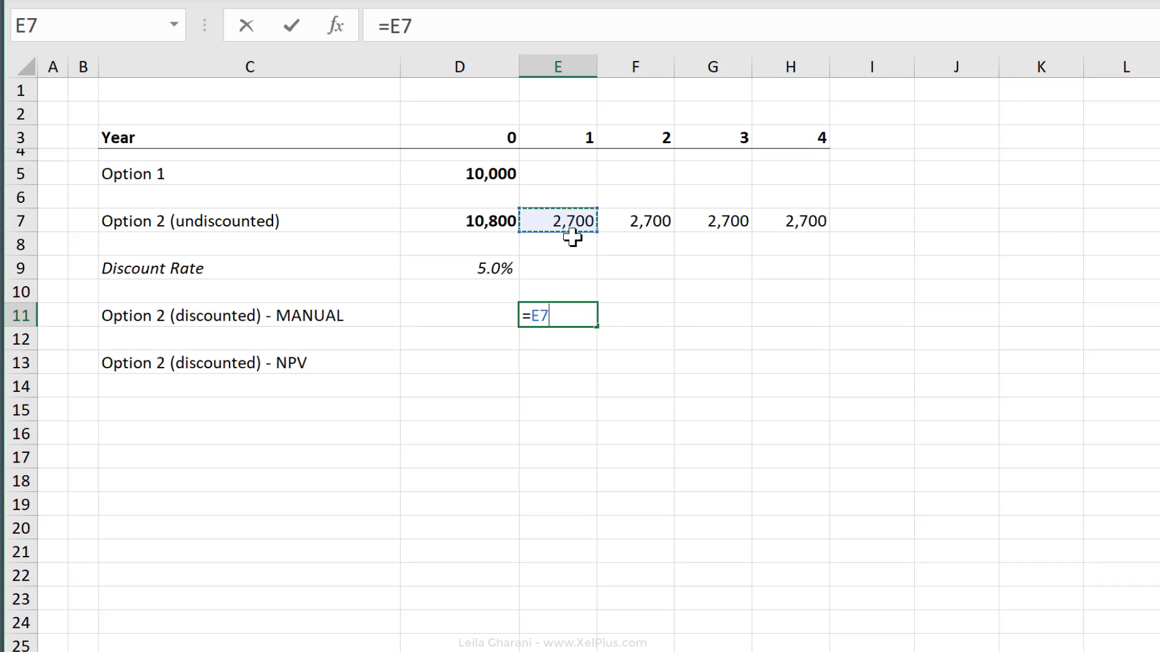
text(/(1+)
click(480, 275)
text())
key(ctrl+Return)
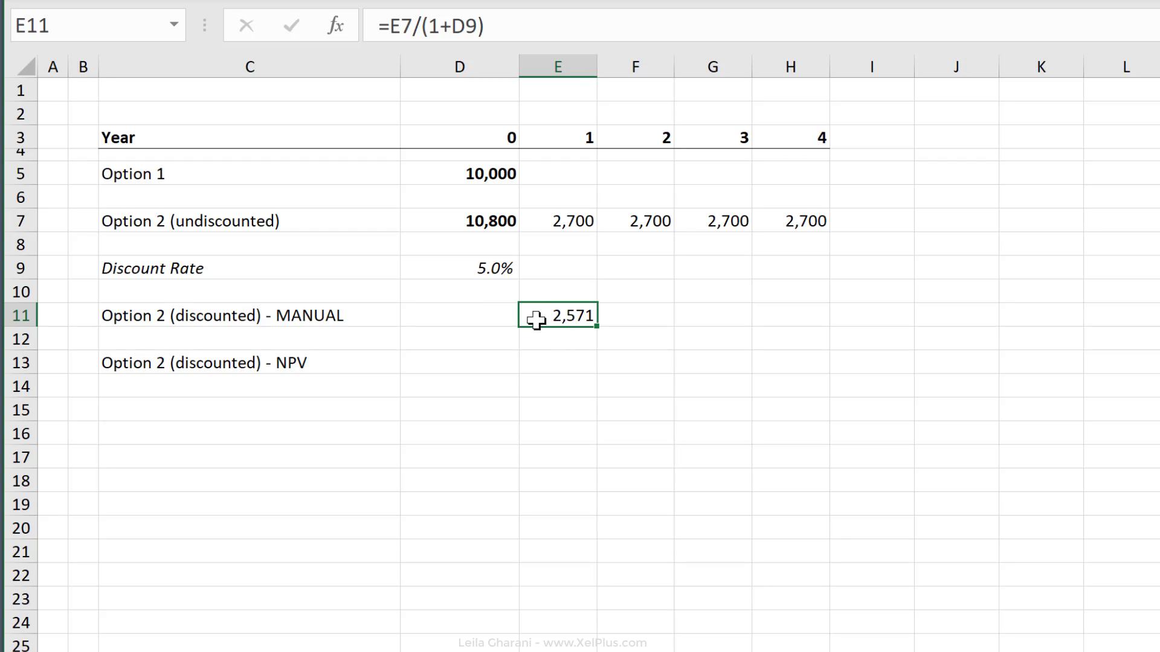
click(483, 274)
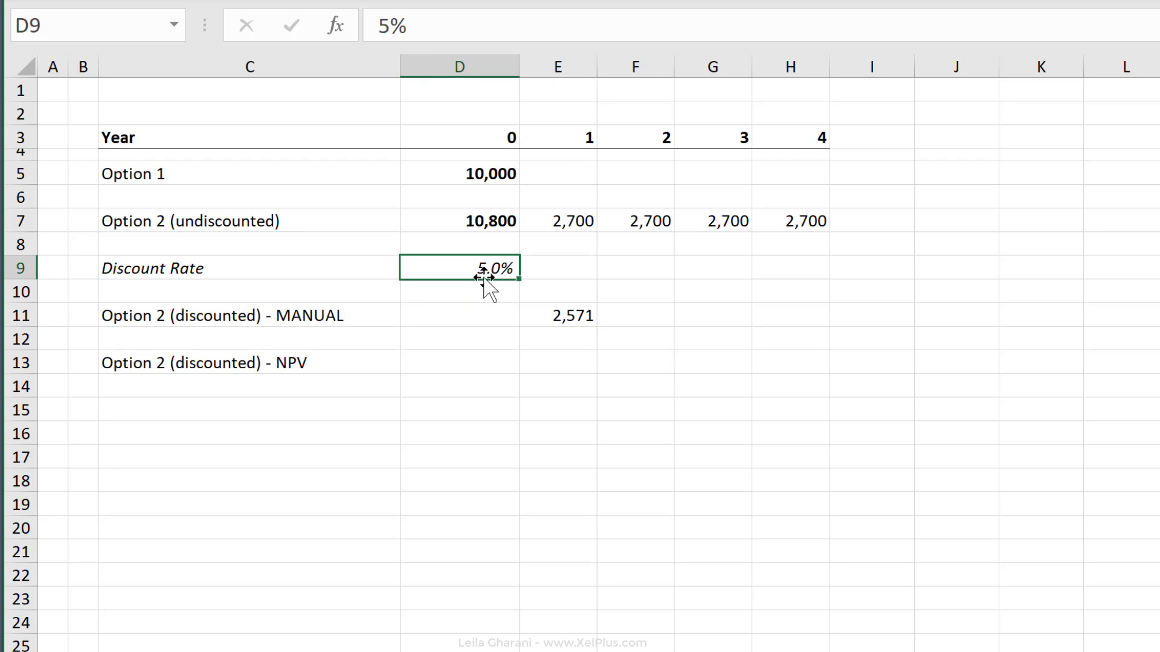
click(553, 271)
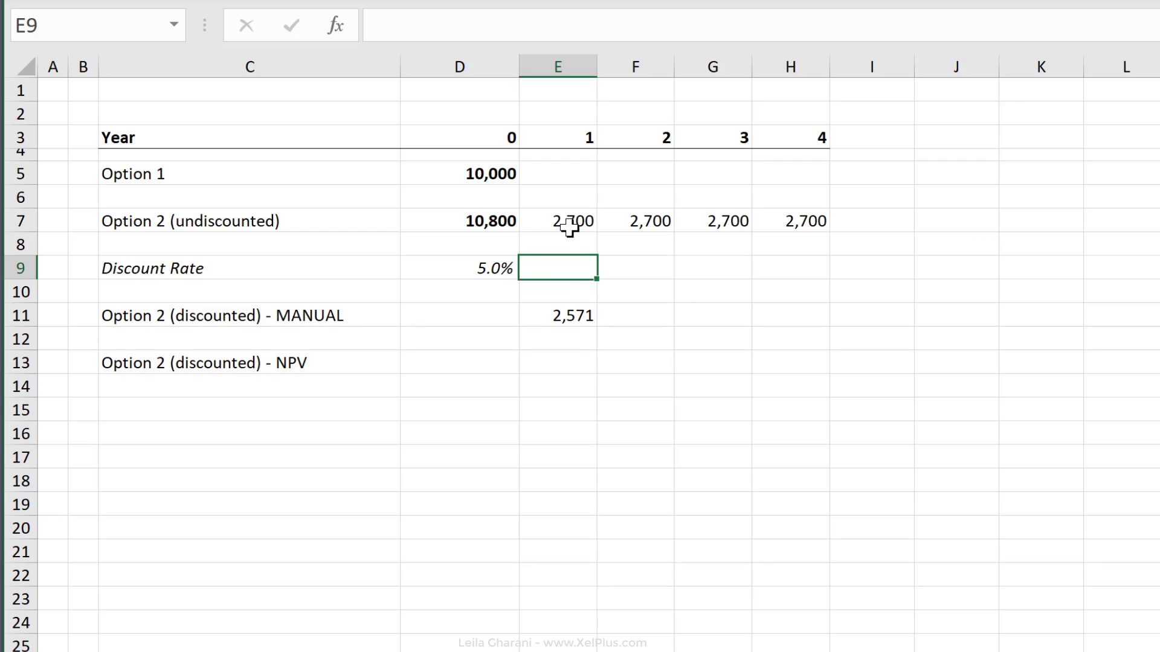
text(=)
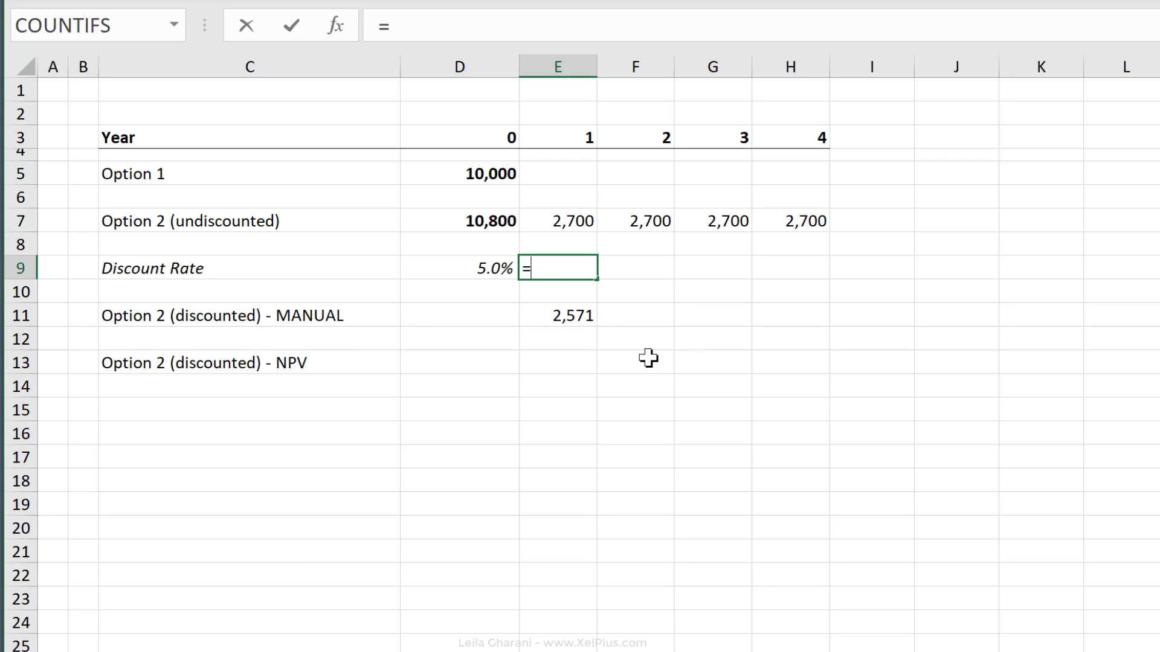
click(542, 311)
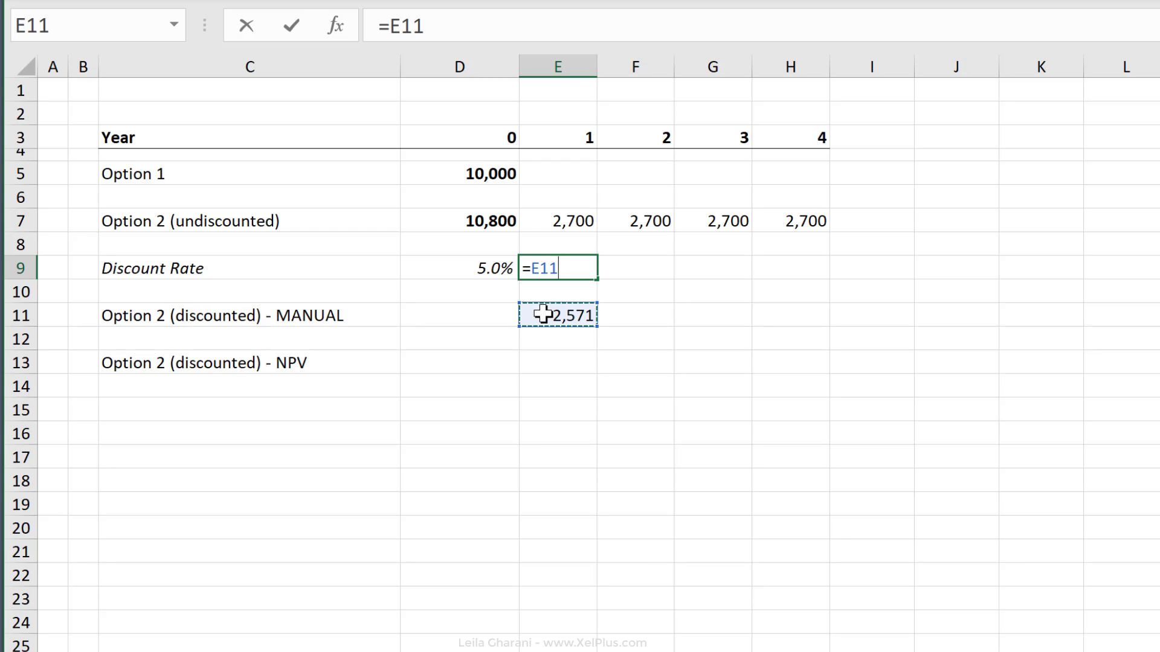
text(*(1+)
click(491, 266)
text())
key(ctrl+Return)
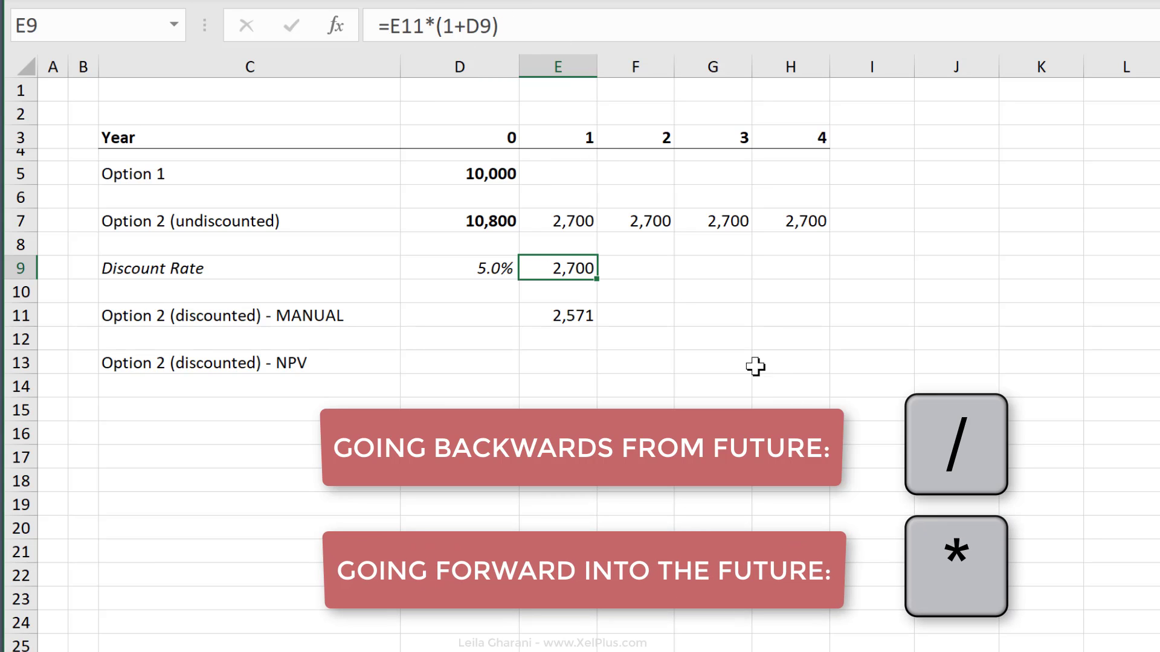
key(Delete)
click(628, 317)
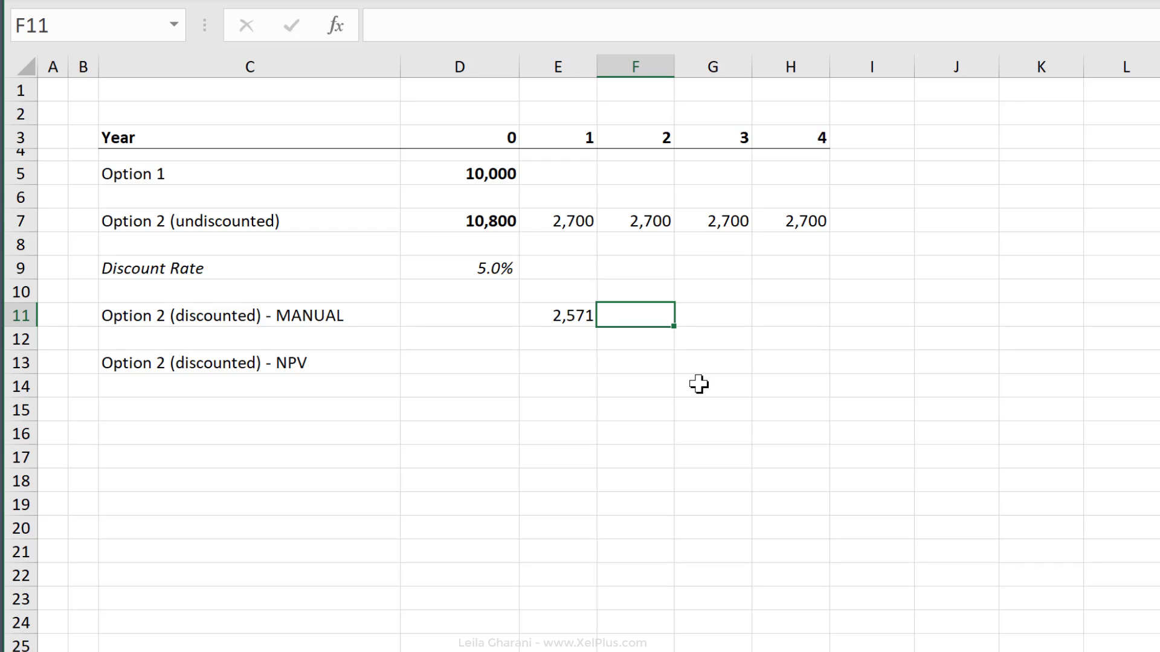
Step: Enter =E11/(1+$D$9) in F11, discounting year 2 to 2,449
text(=)
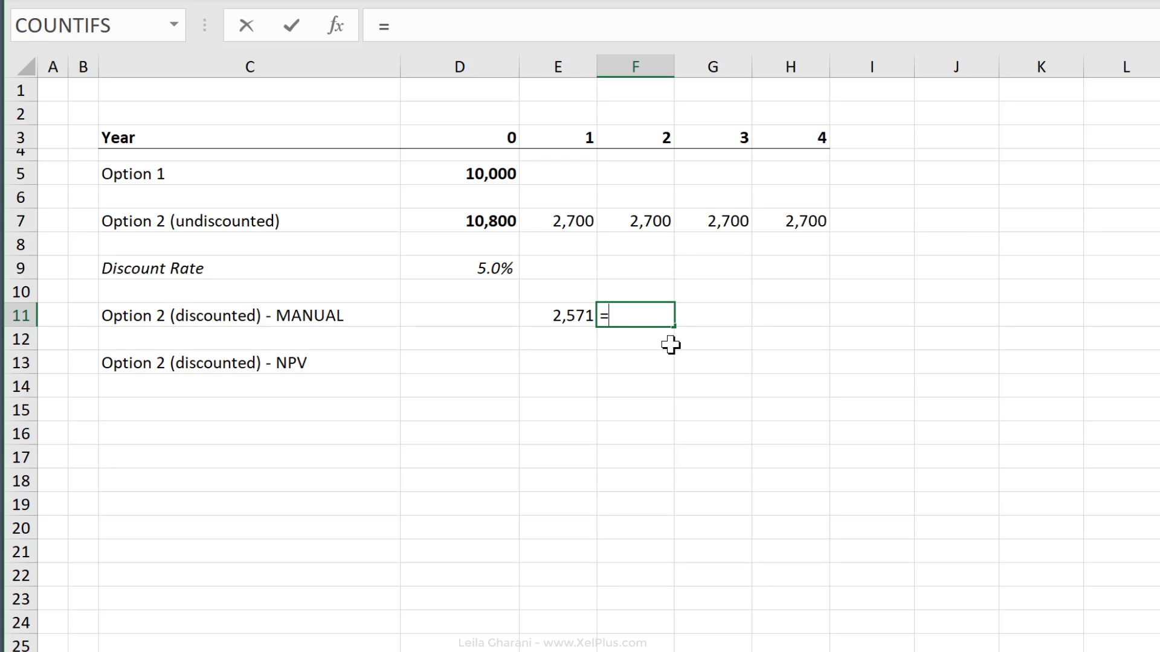
click(573, 318)
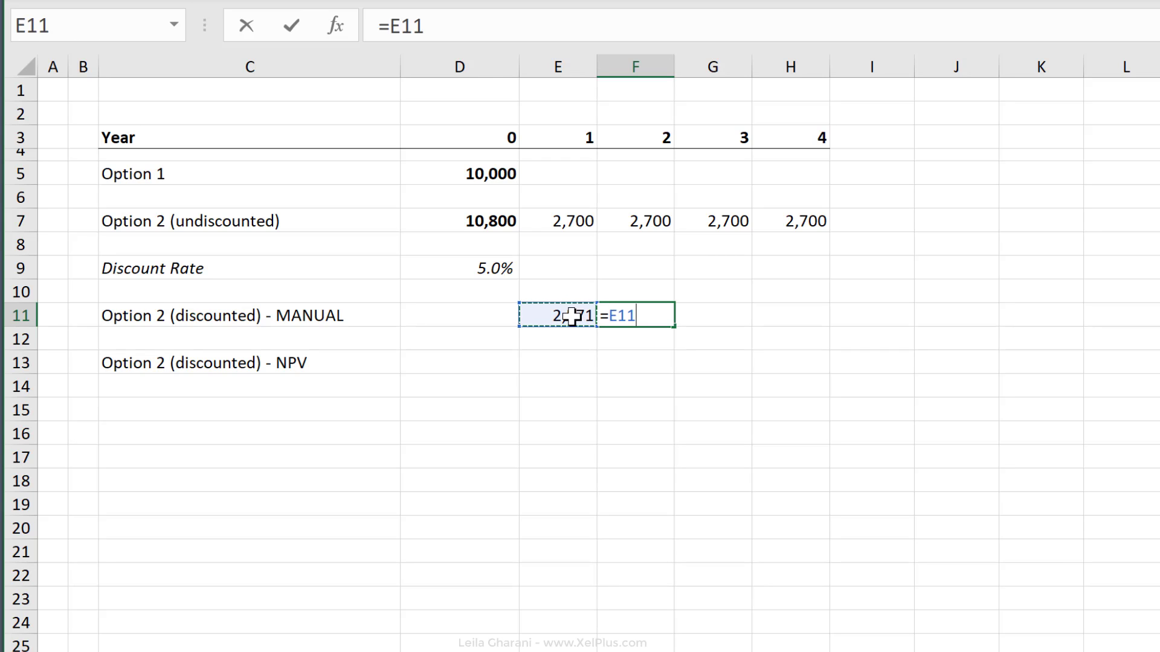
text(/(1+)
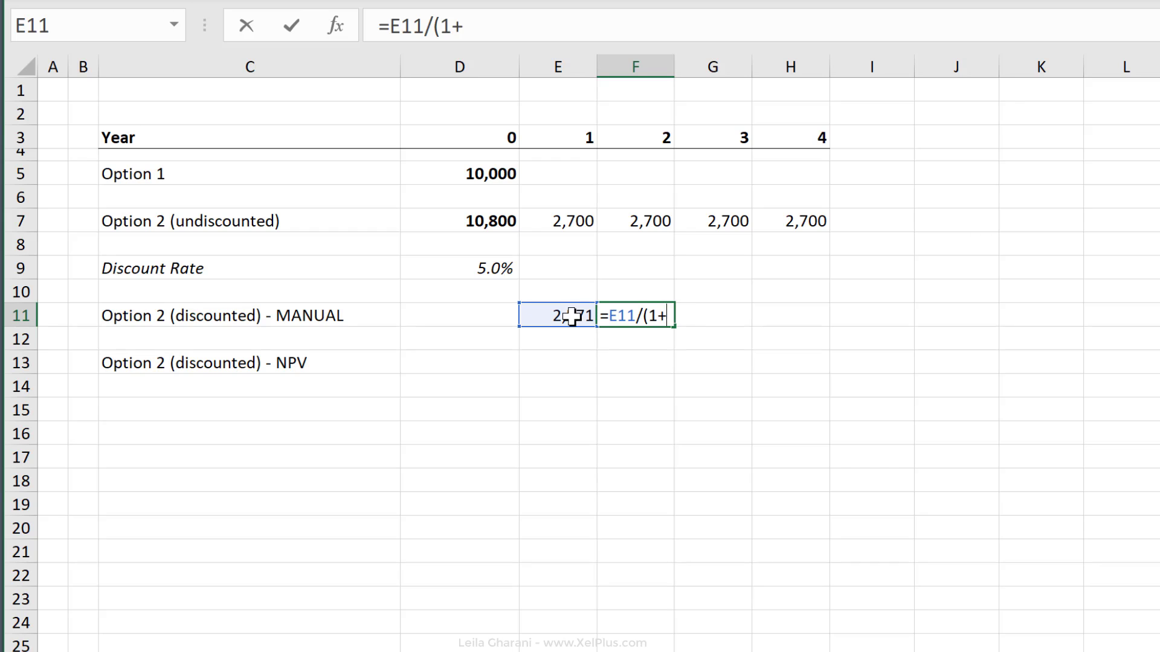
click(503, 277)
key(F4)
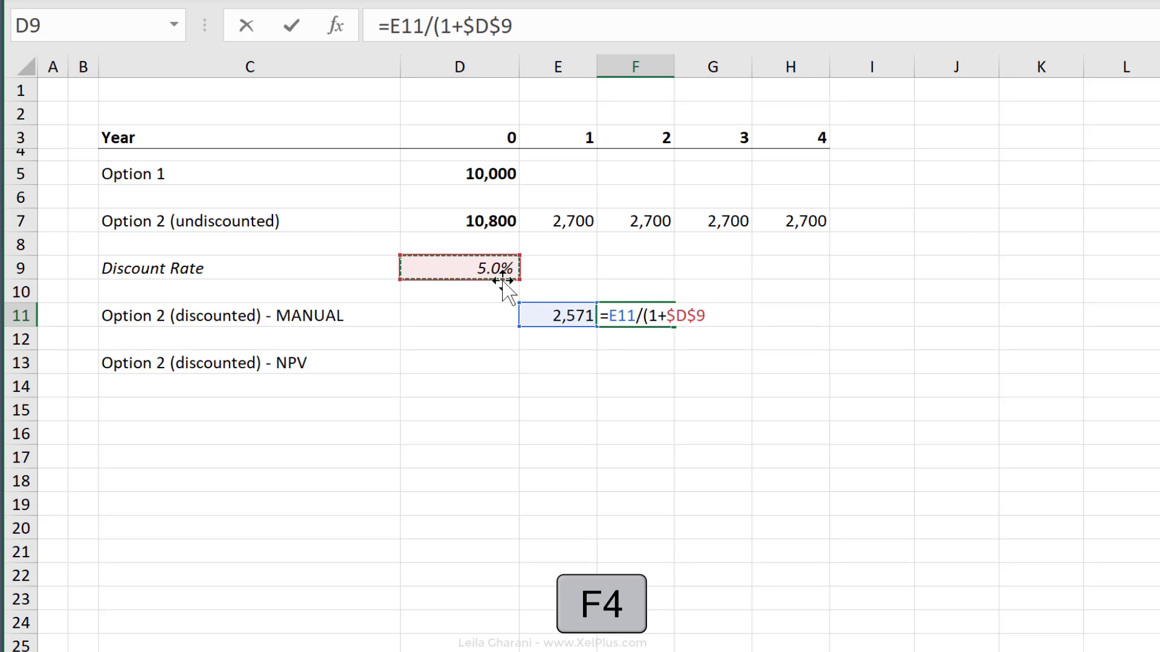
key(ctrl+Return)
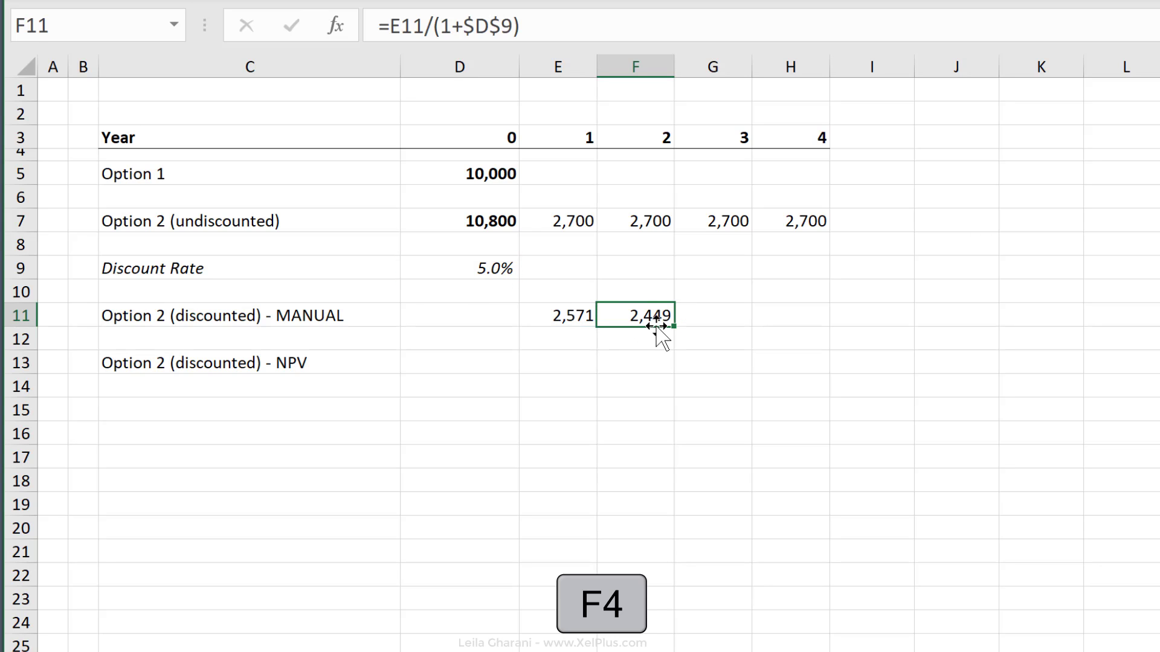
Step: Fill the formula through H11 and move the four discounted values E11:H11 down to row 12
drag(674, 327, 804, 316)
click(790, 314)
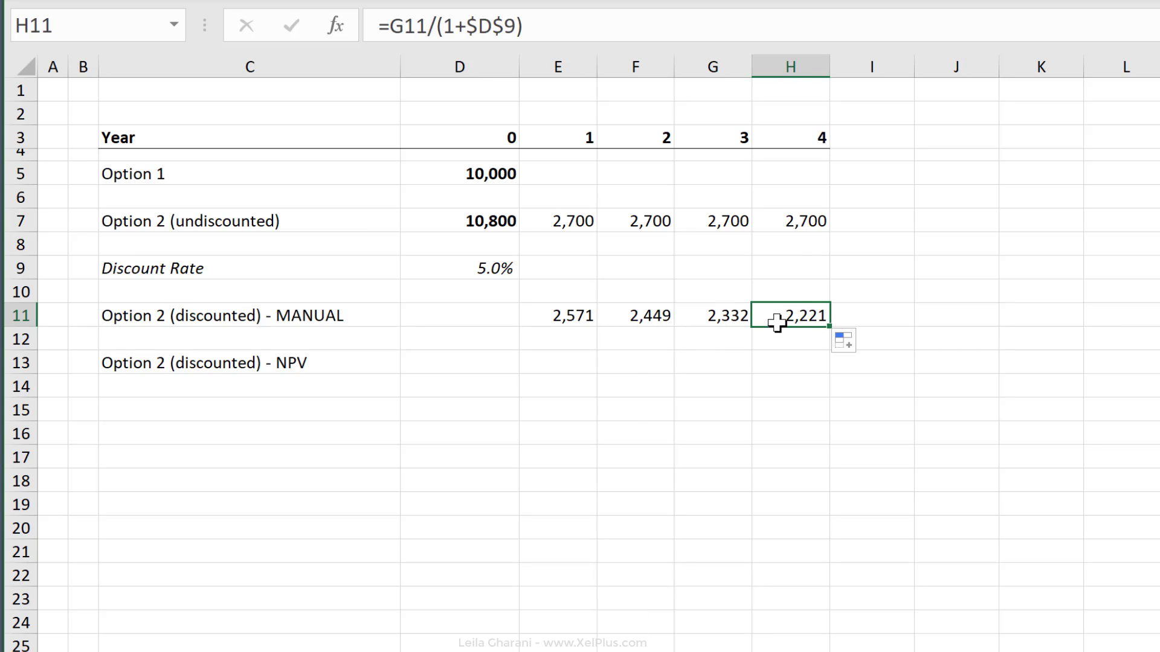
click(790, 229)
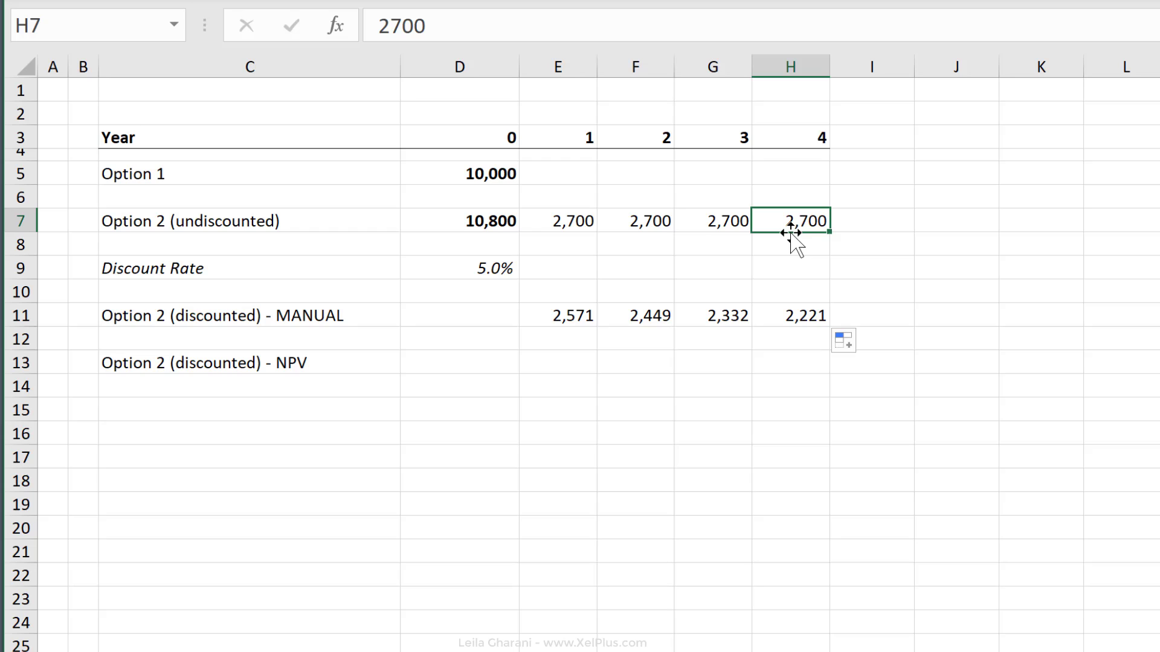
click(784, 316)
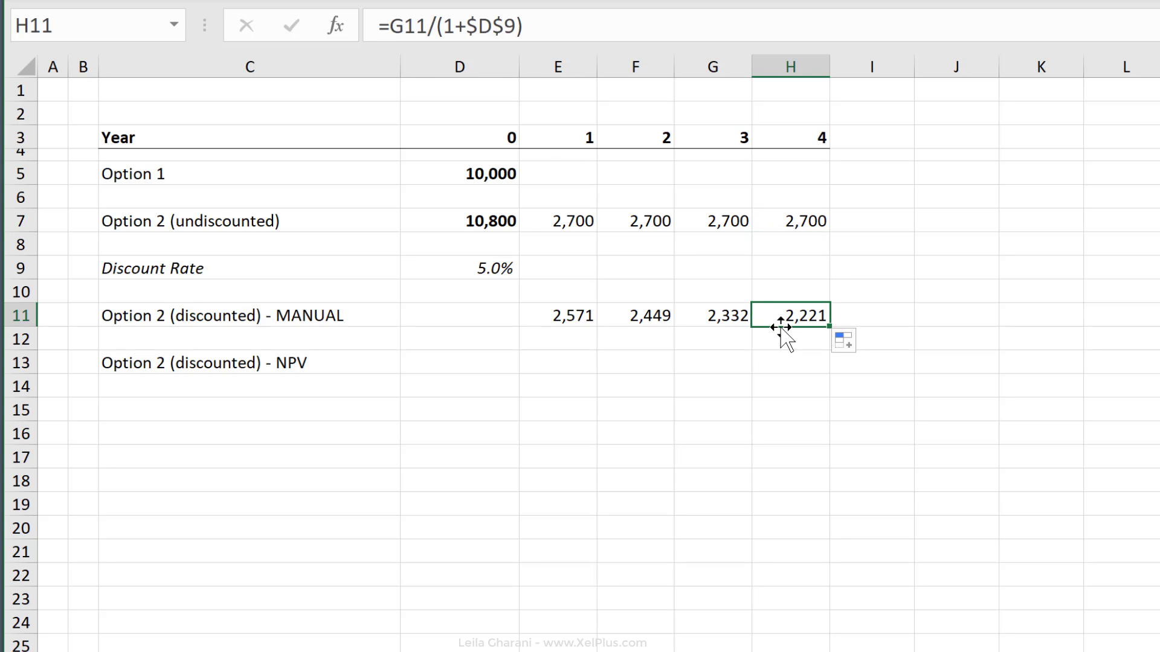
drag(582, 319, 763, 342)
click(565, 313)
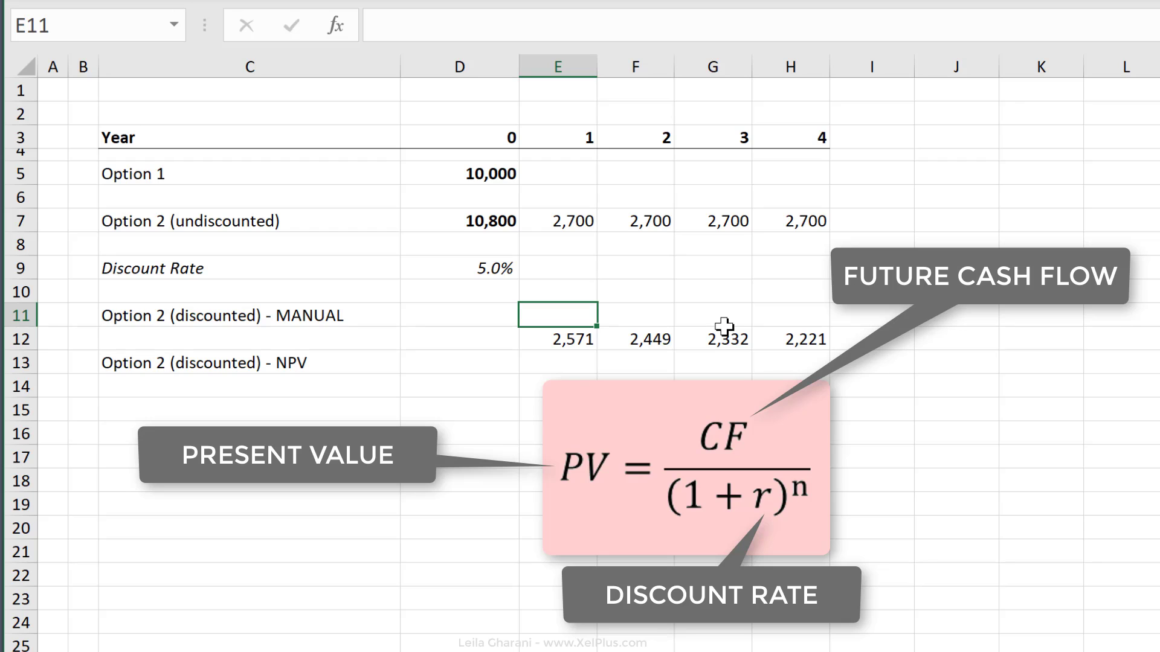
Step: Start a new E11 formula =E7/(1+$D$9) with the 5% rate locked as absolute
click(471, 264)
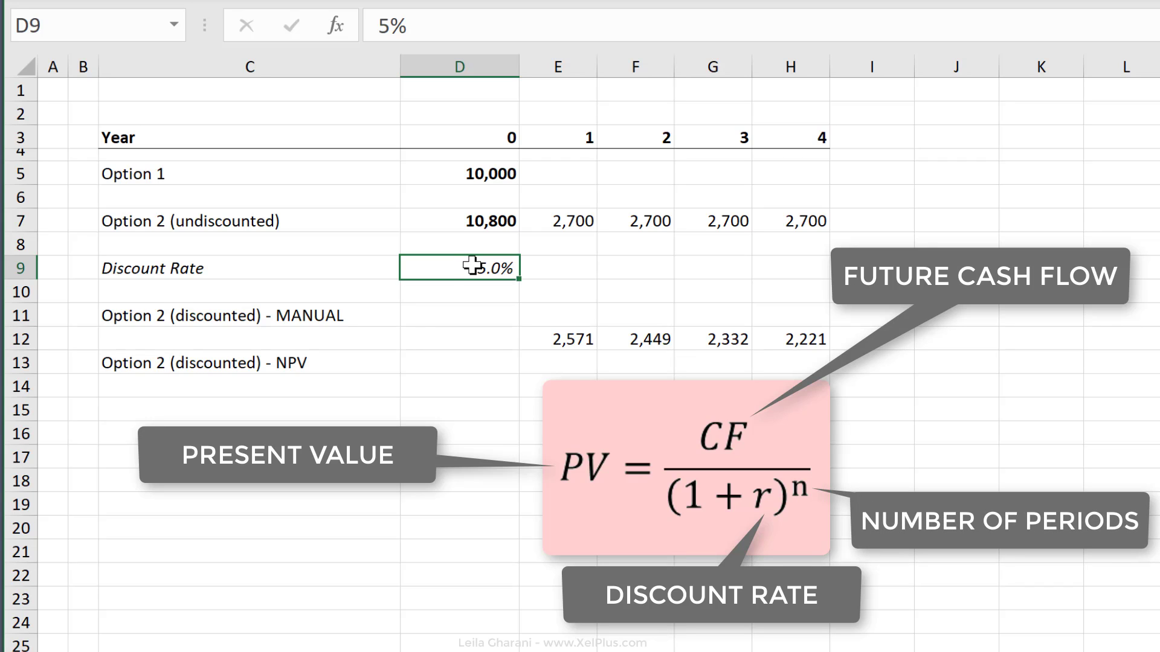
click(559, 315)
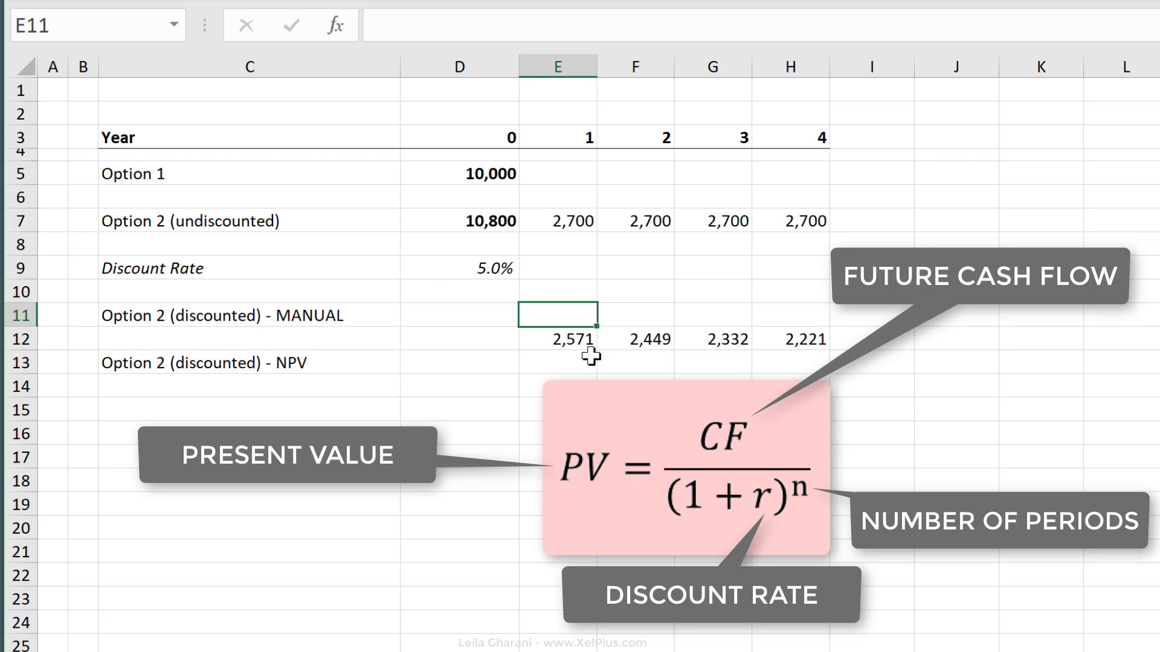
text(=)
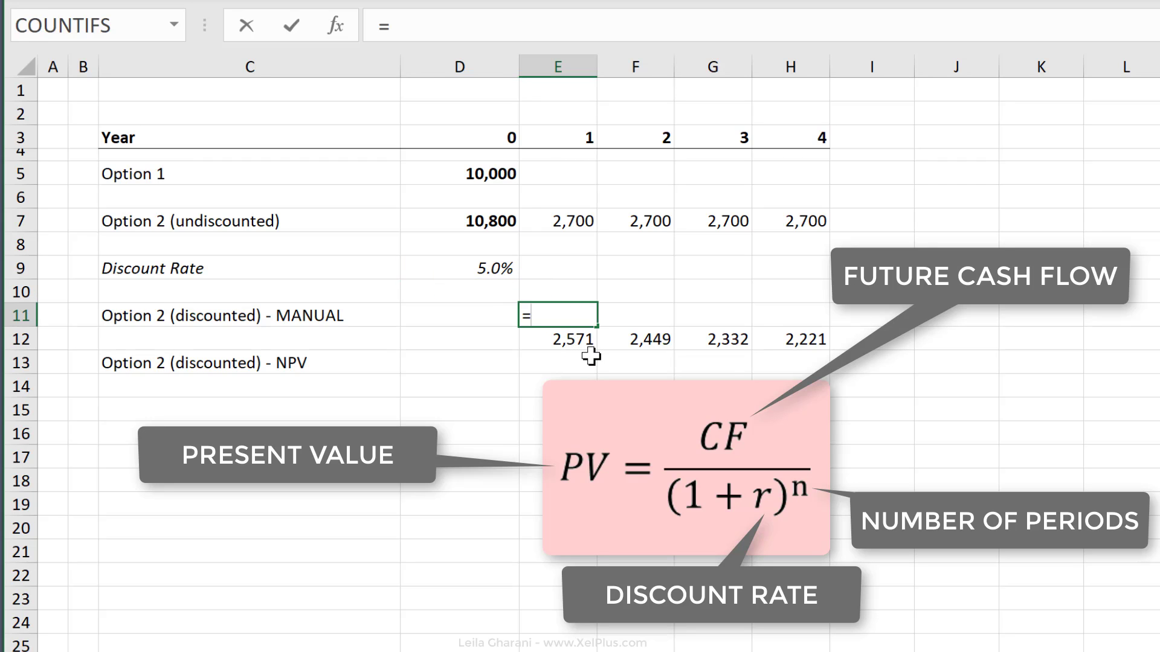
click(559, 222)
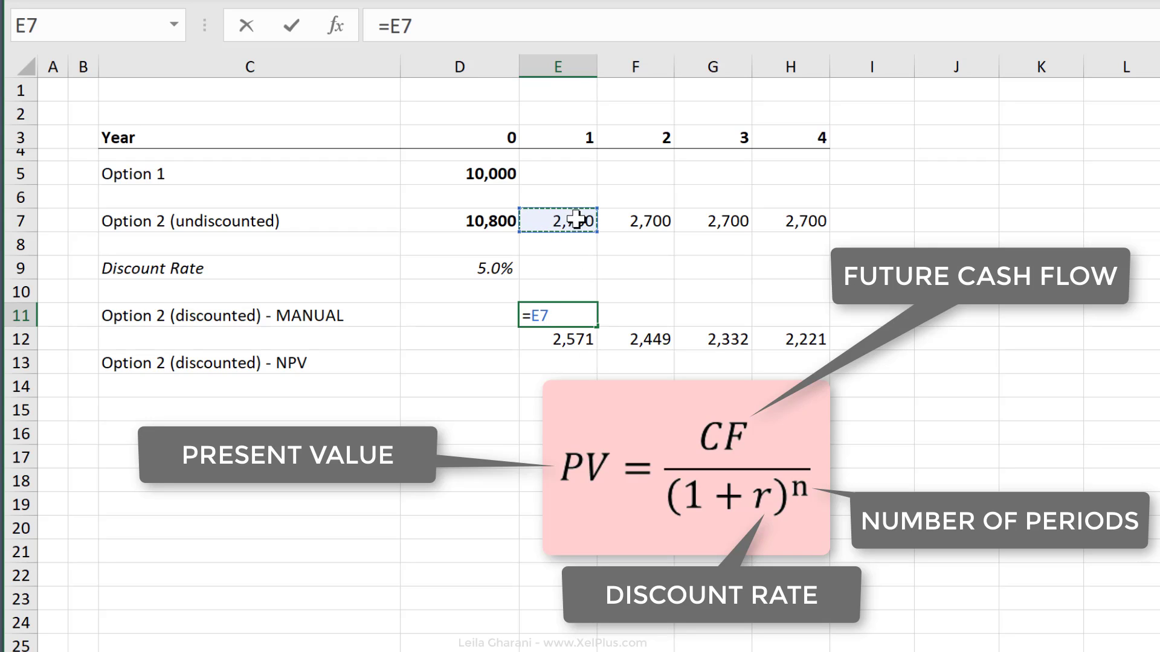
text(/)
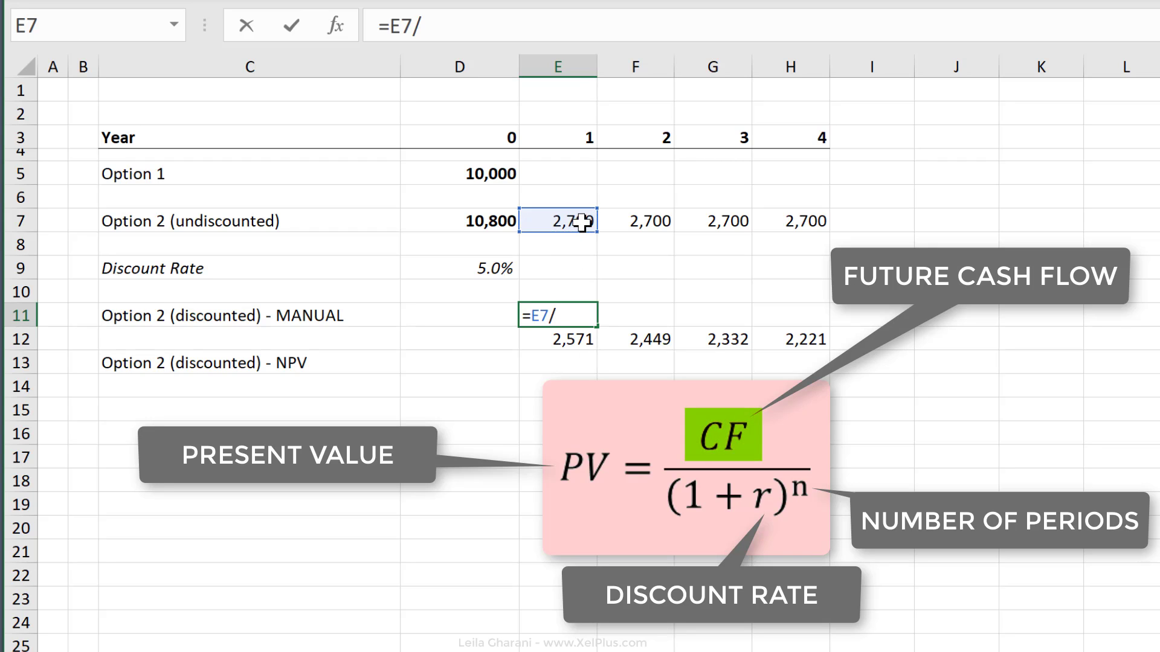
text((1+)
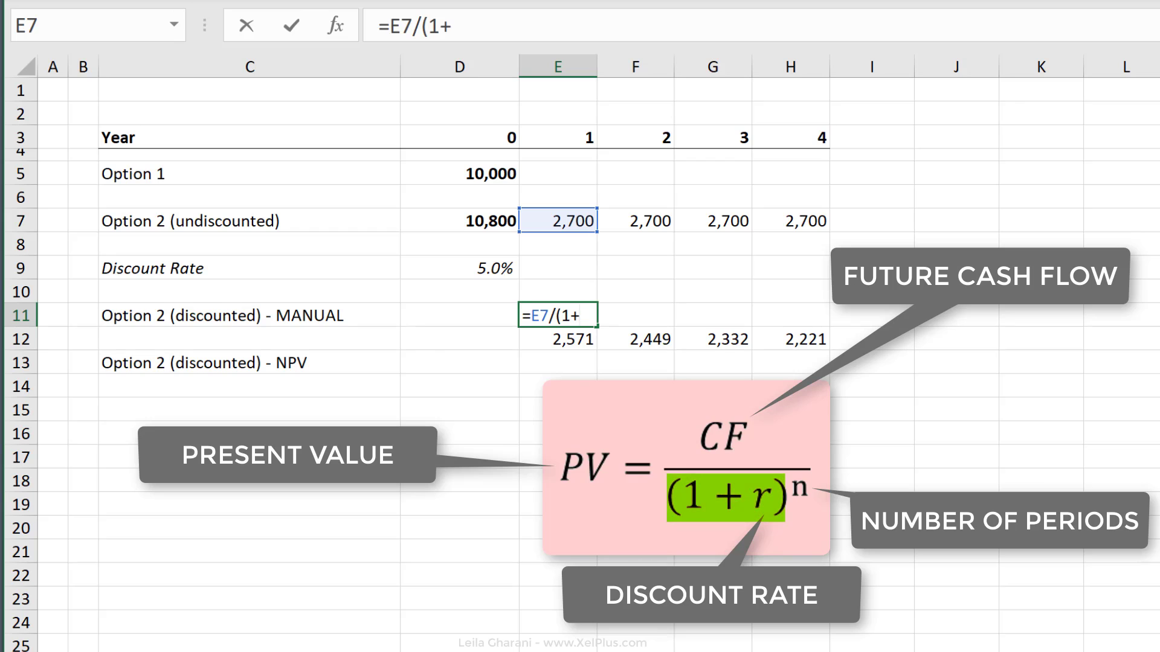
click(467, 270)
key(F4)
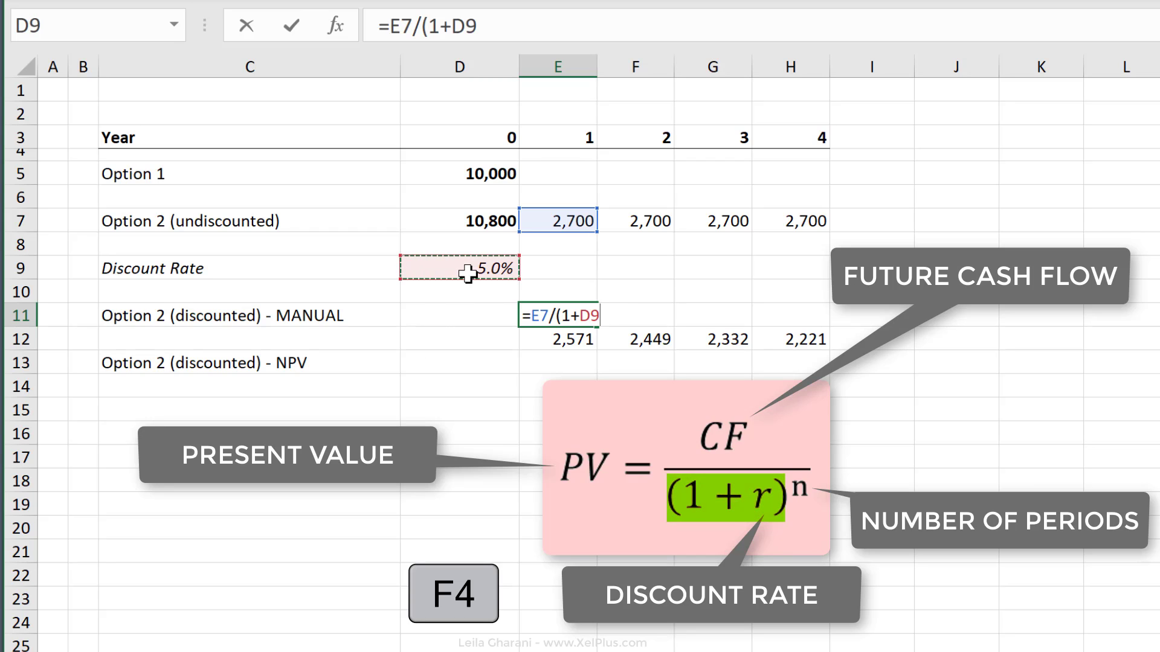
text())
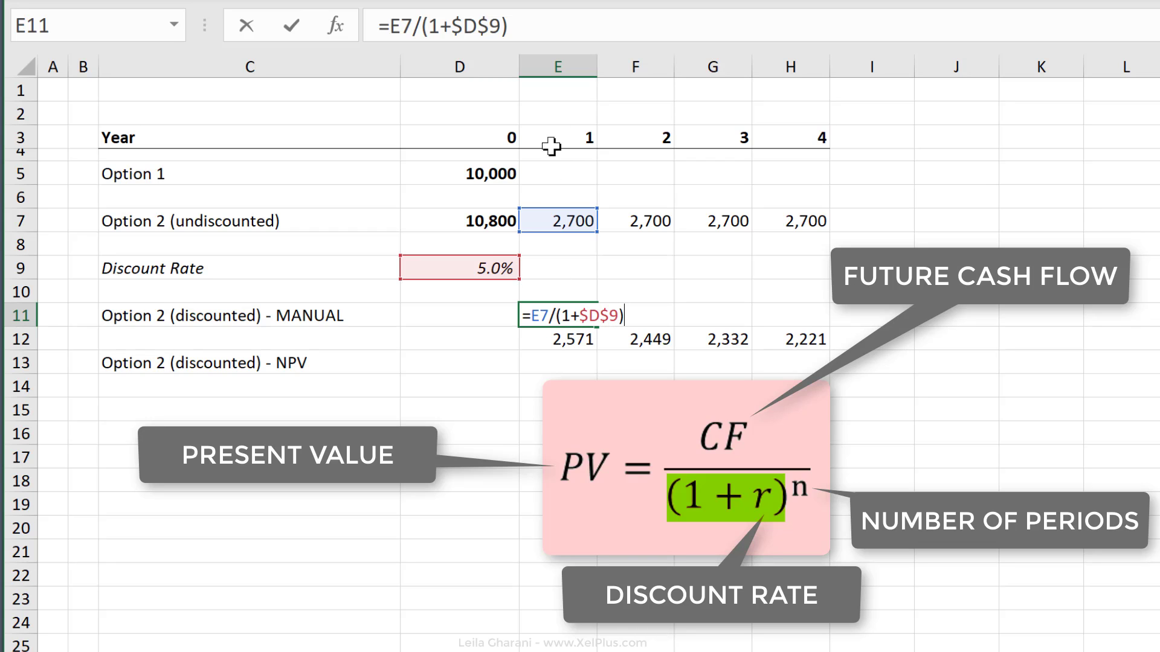
Step: Append ^E3 so the year number is the exponent, returning 2571.43
click(561, 25)
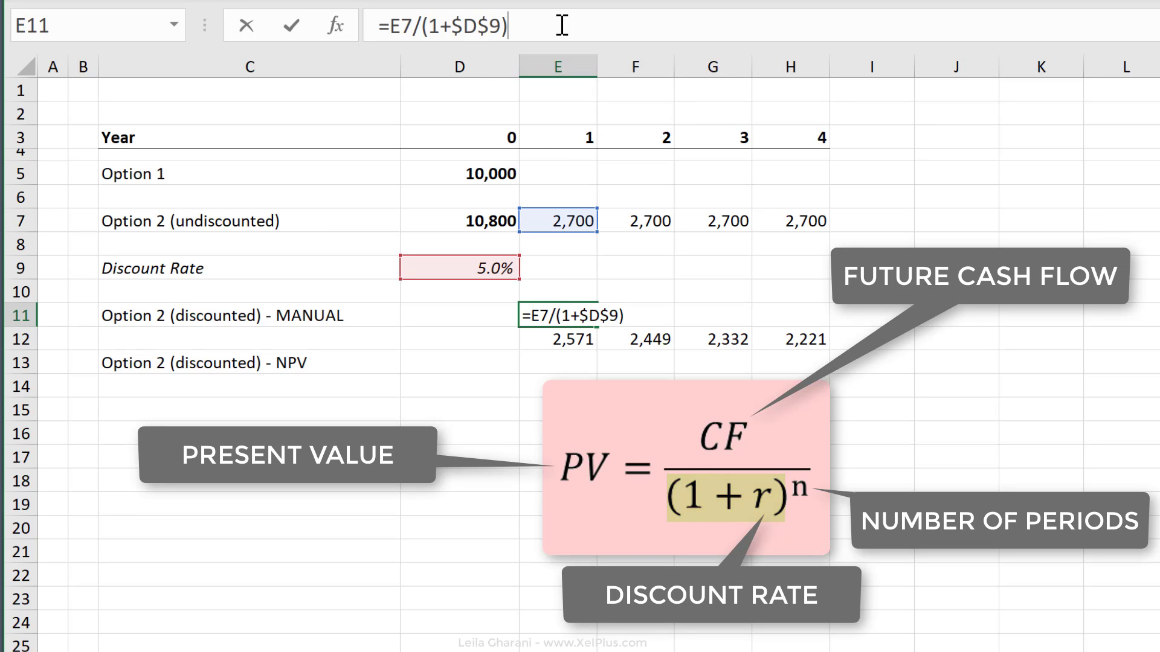
text(^)
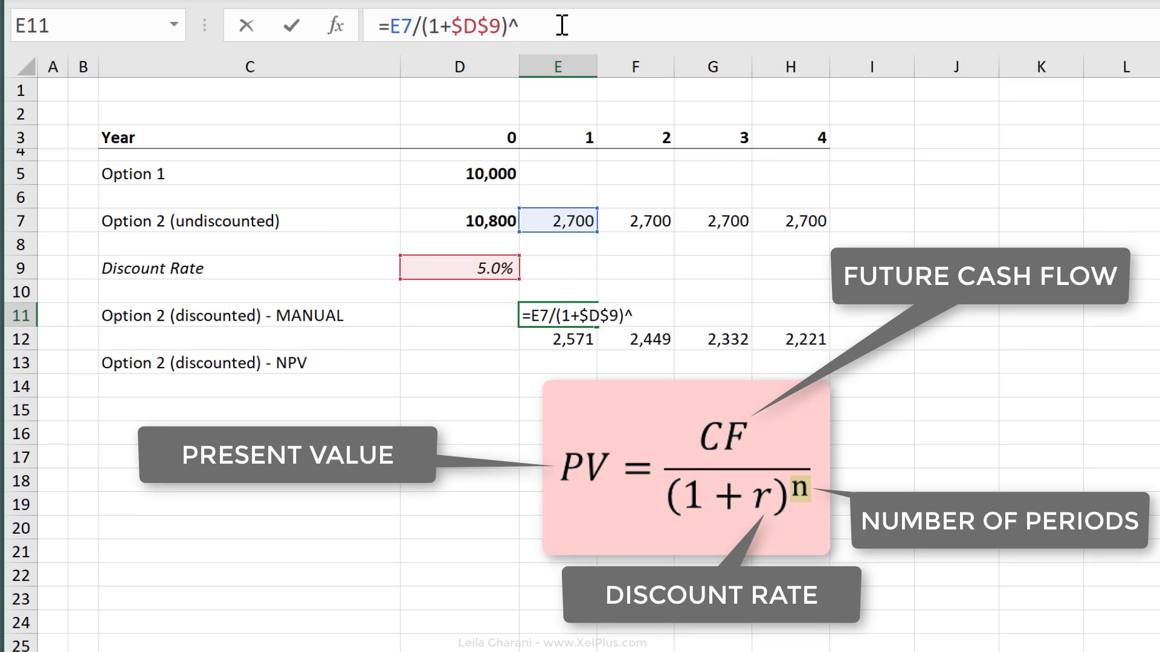
click(582, 138)
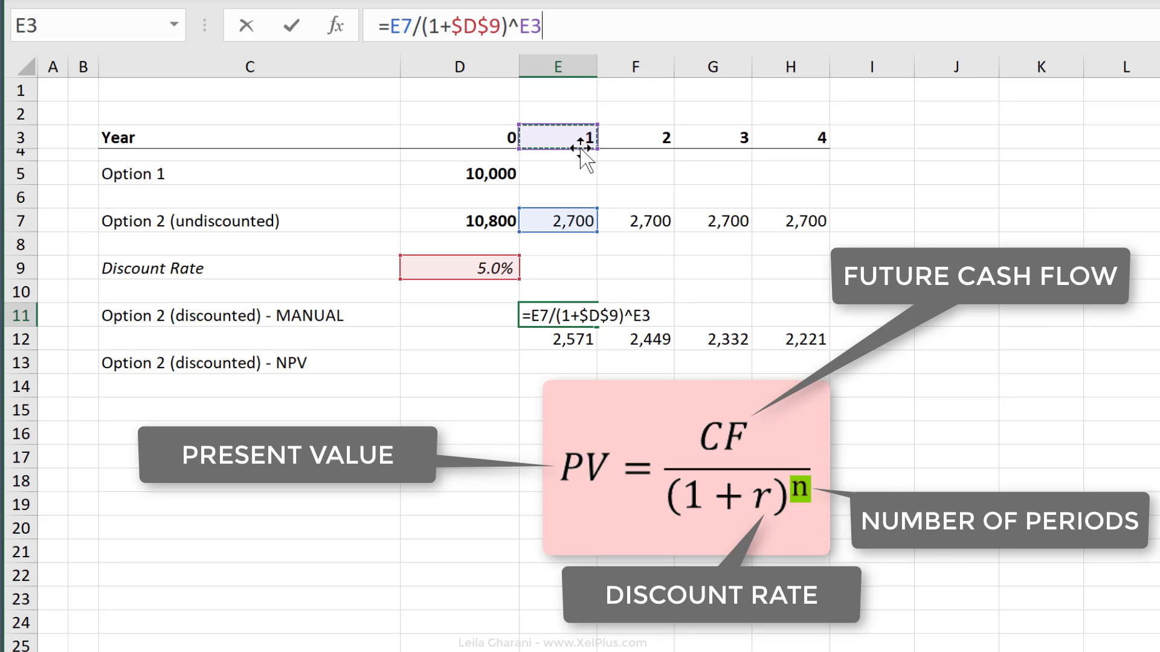
click(519, 26)
click(582, 29)
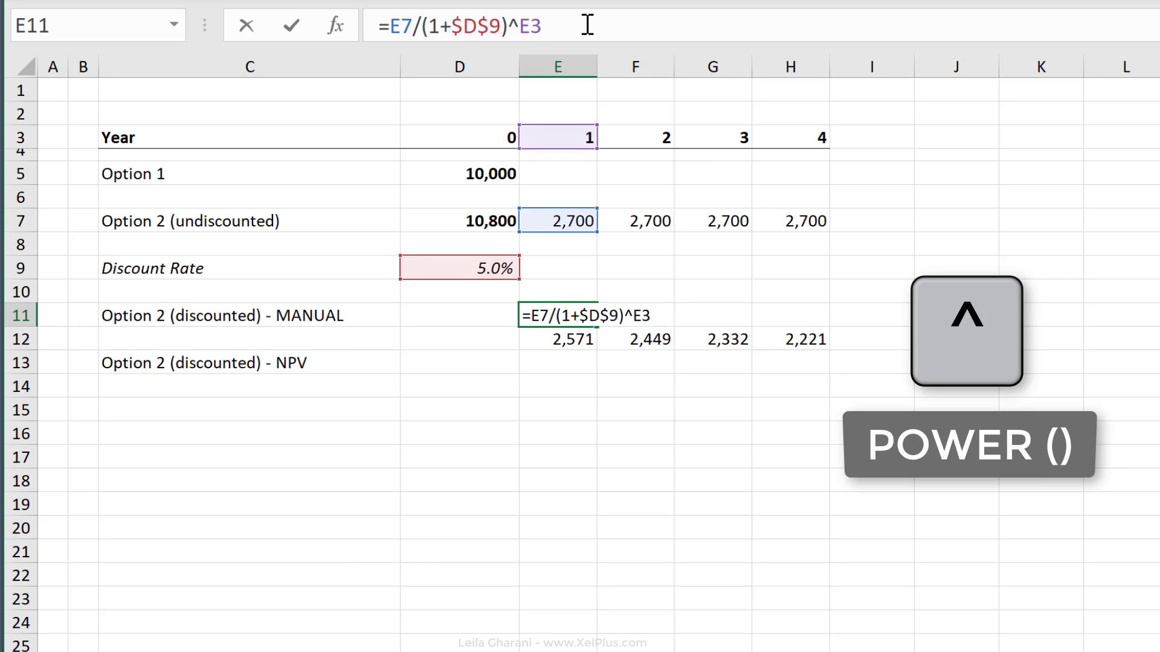
key(ctrl+Return)
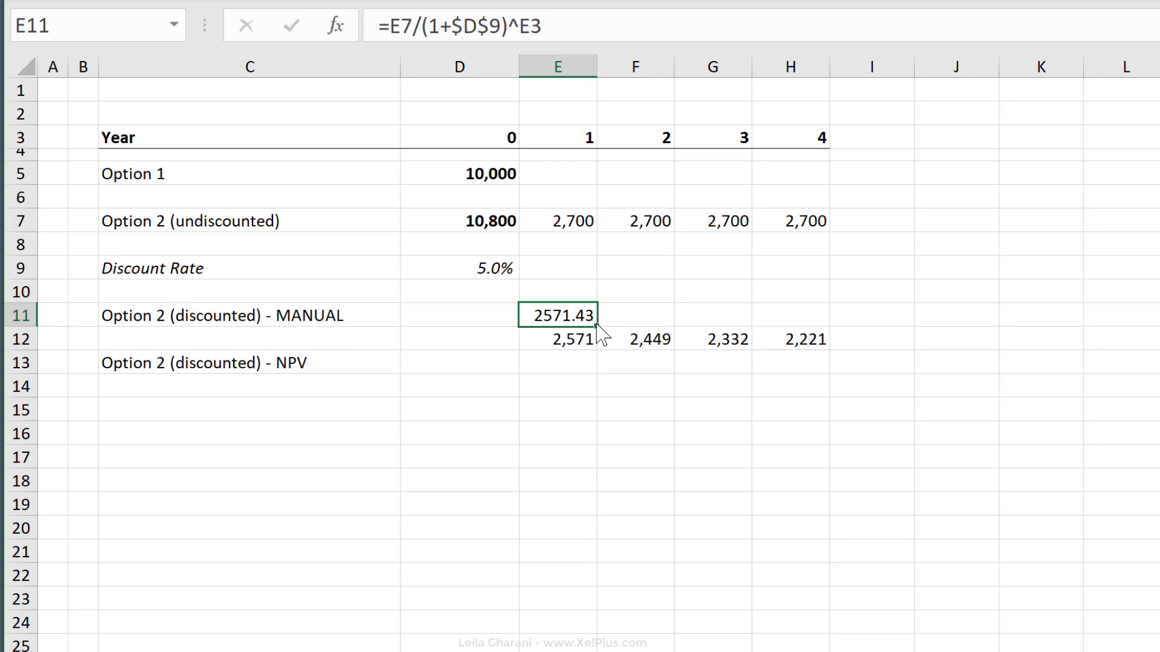
Step: Fill the discount formula across years 2–4 and copy row 12's thousands format onto E11:H11
drag(598, 327, 806, 326)
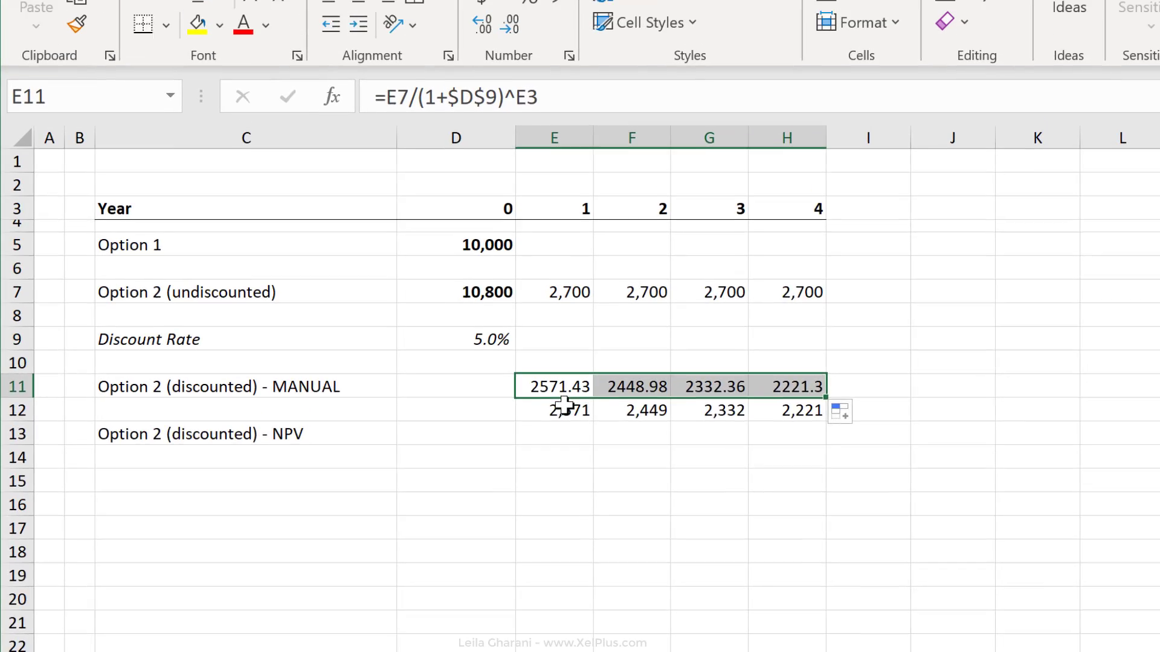
click(563, 405)
click(77, 24)
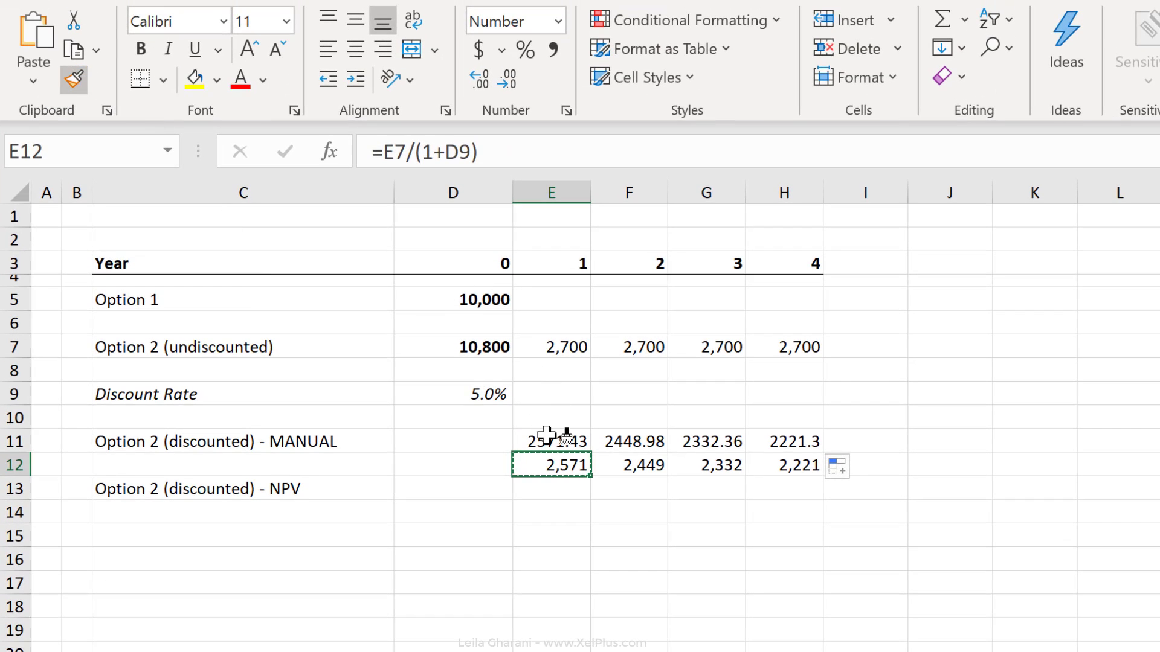
drag(546, 436, 788, 441)
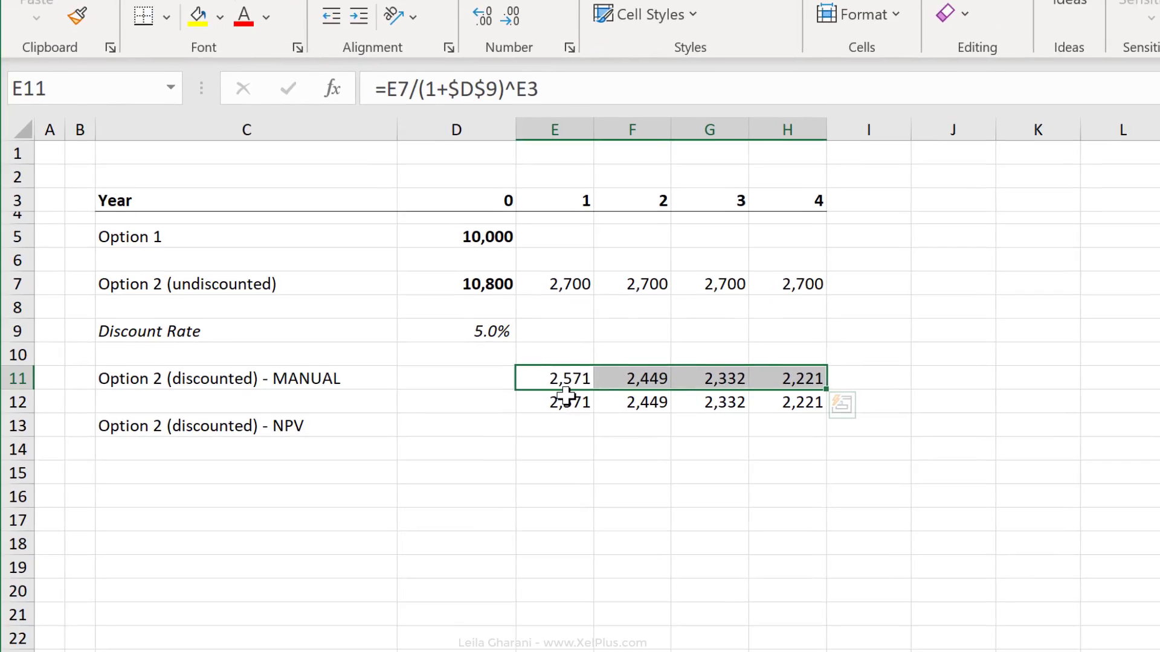
Step: Clear the old comparison values from row 12
click(565, 398)
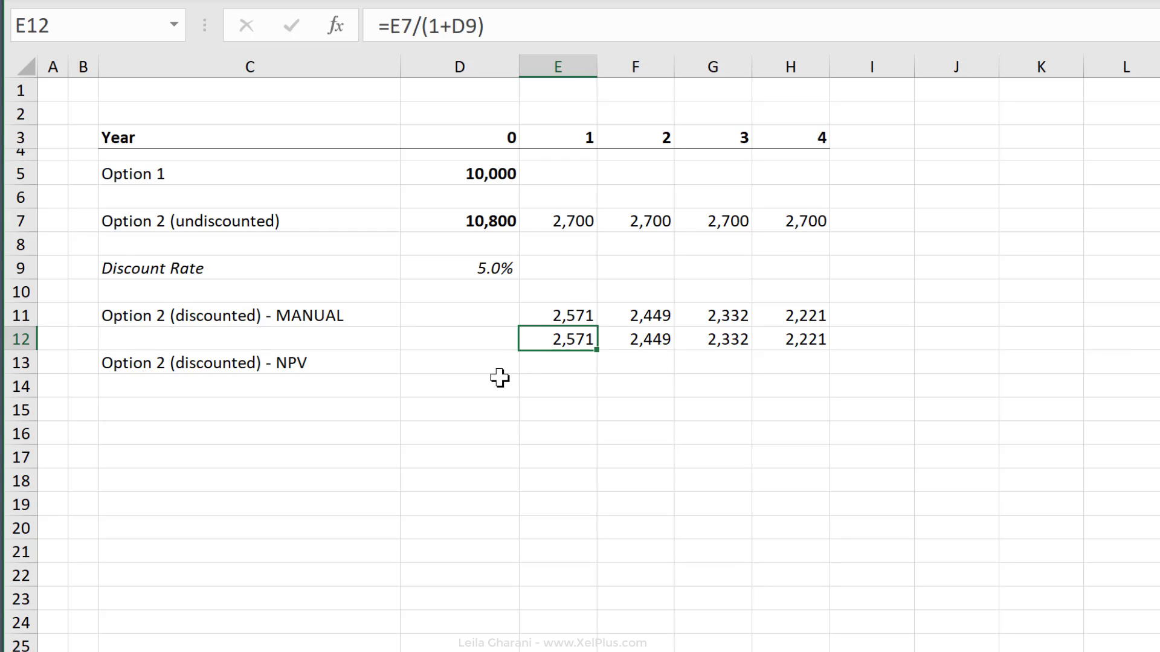
key(ctrl+shift+Right)
key(Delete)
Step: Total the discounted values in D11 with =SUM(E11:H11), giving 9,574
click(486, 315)
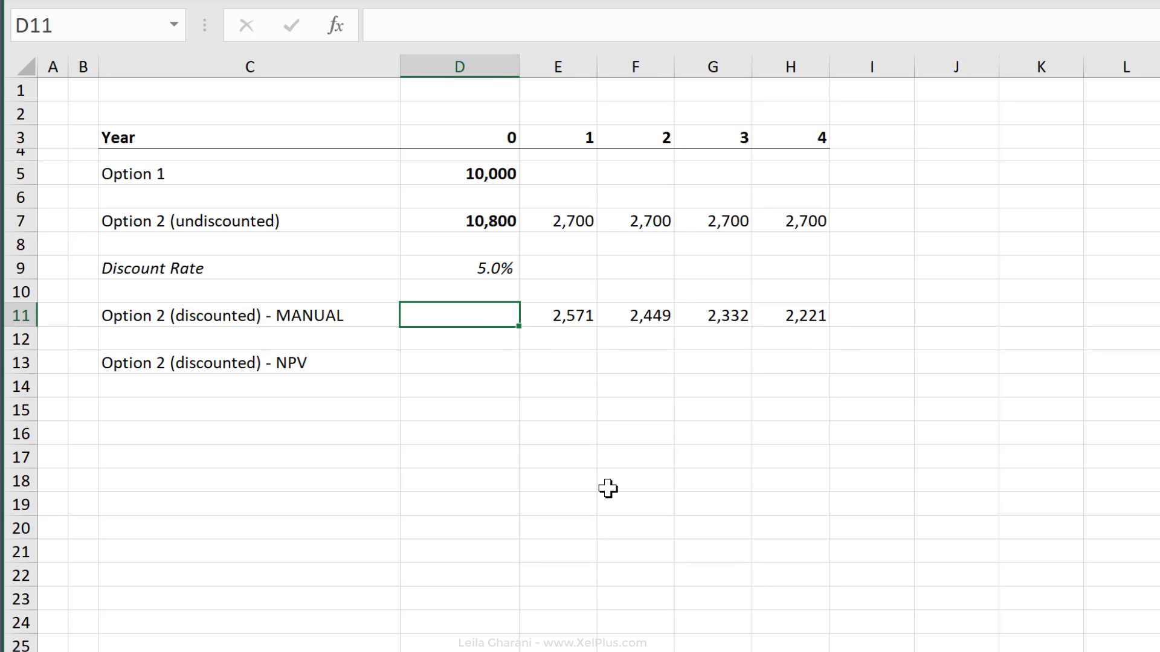
text(=sum()
drag(560, 316, 810, 321)
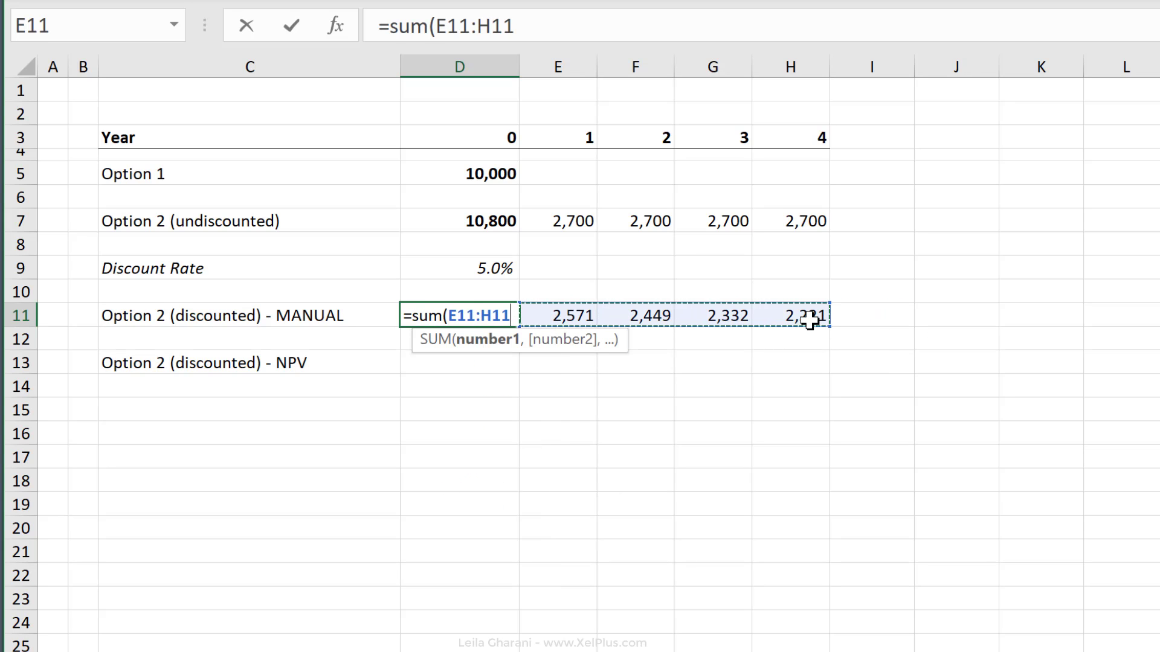
key(ctrl+Return)
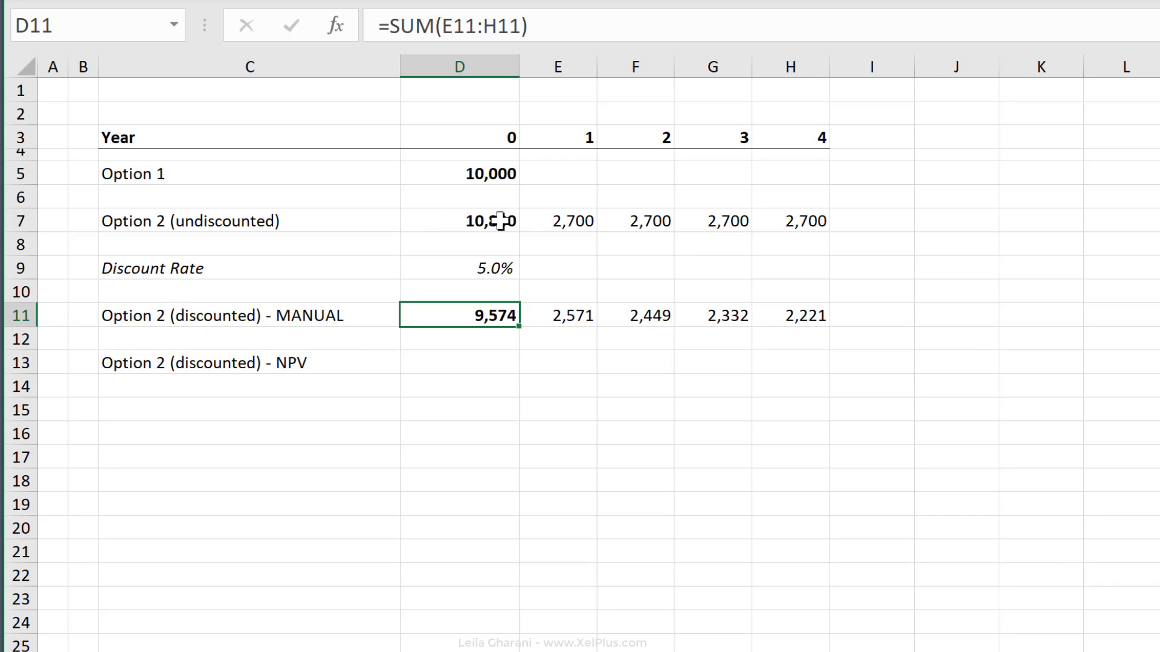
click(487, 367)
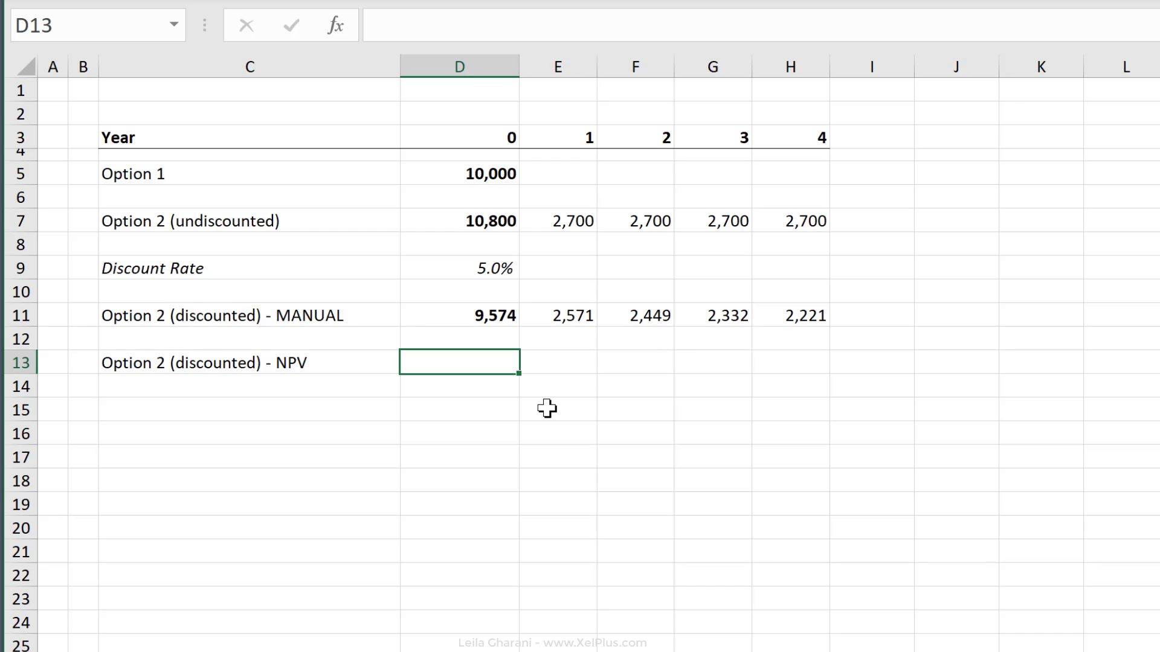
Step: Enter =NPV(D9,E7:H7) in D13 for the four 2,700 payments at 5.0%
text(=n)
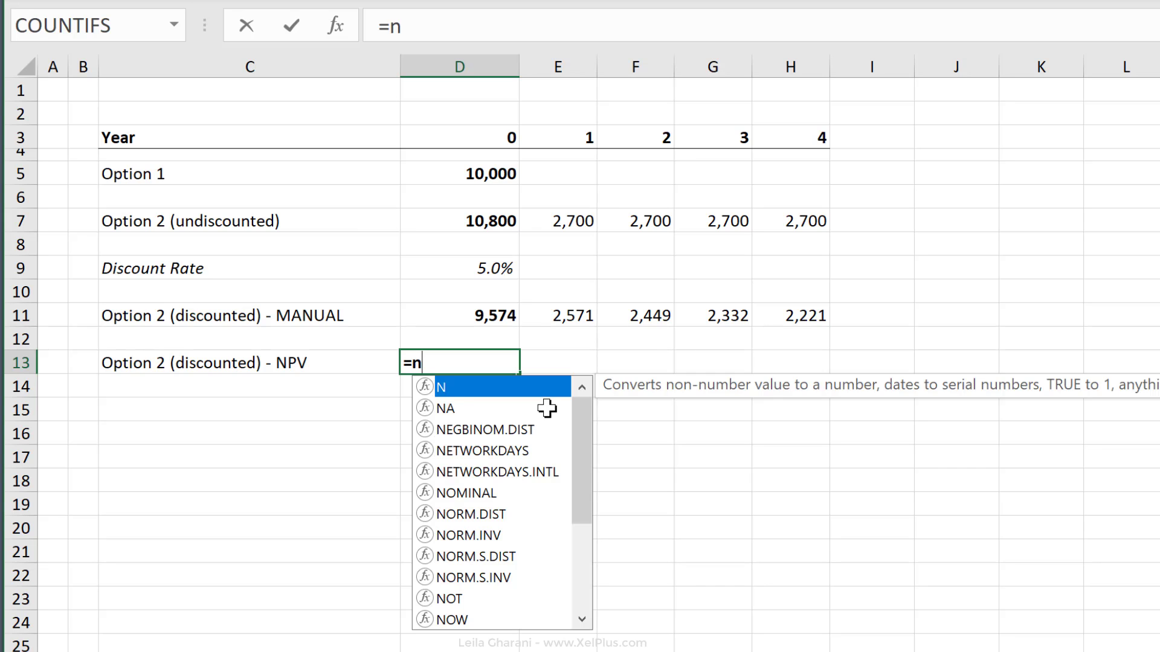
text(pv()
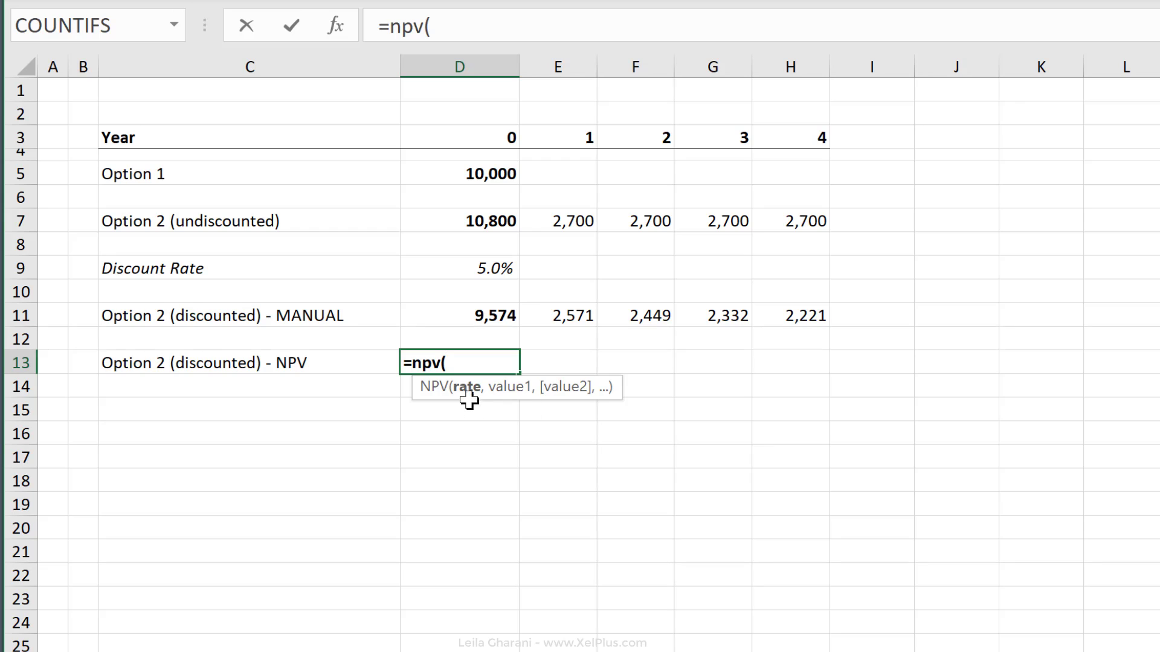
click(475, 268)
text(,)
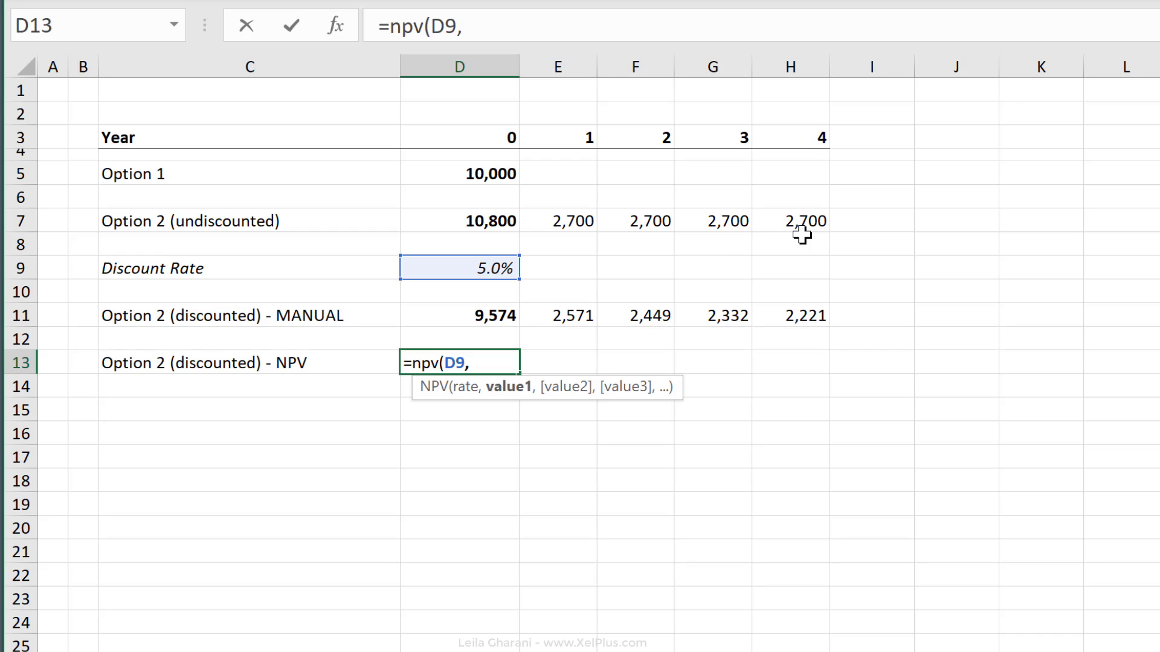
drag(558, 221, 787, 228)
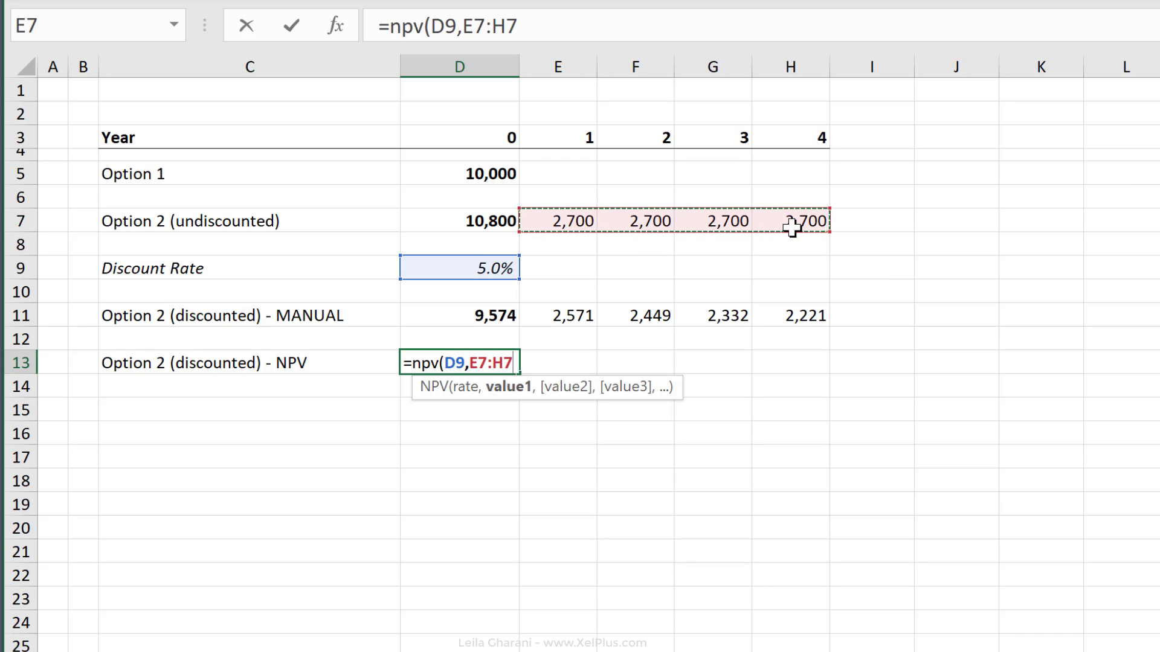
key(ctrl+Return)
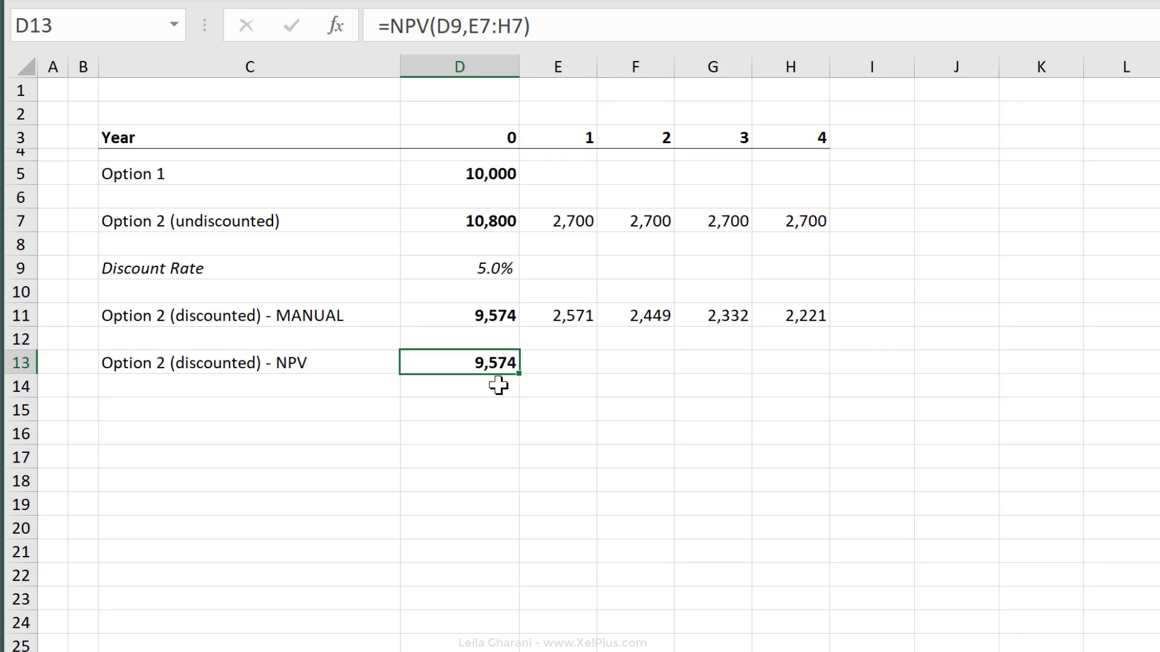
Step: Append -D5 to subtract Option 1's 10,000, giving an NPV of -426
click(586, 24)
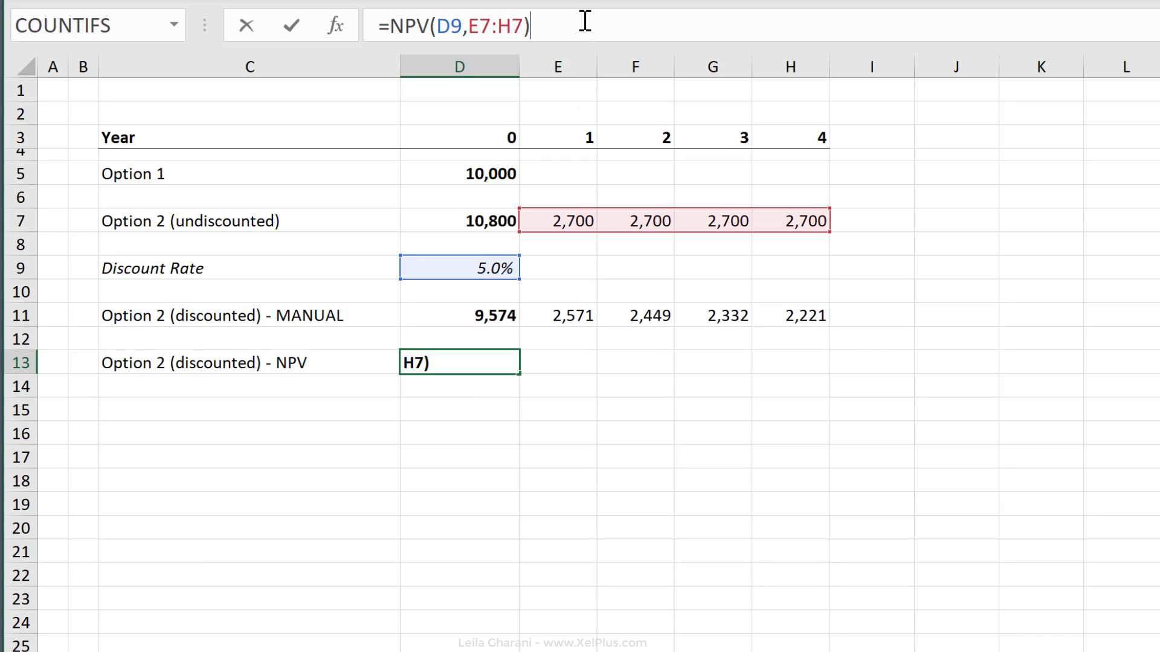
text(-)
click(493, 172)
key(ctrl+Return)
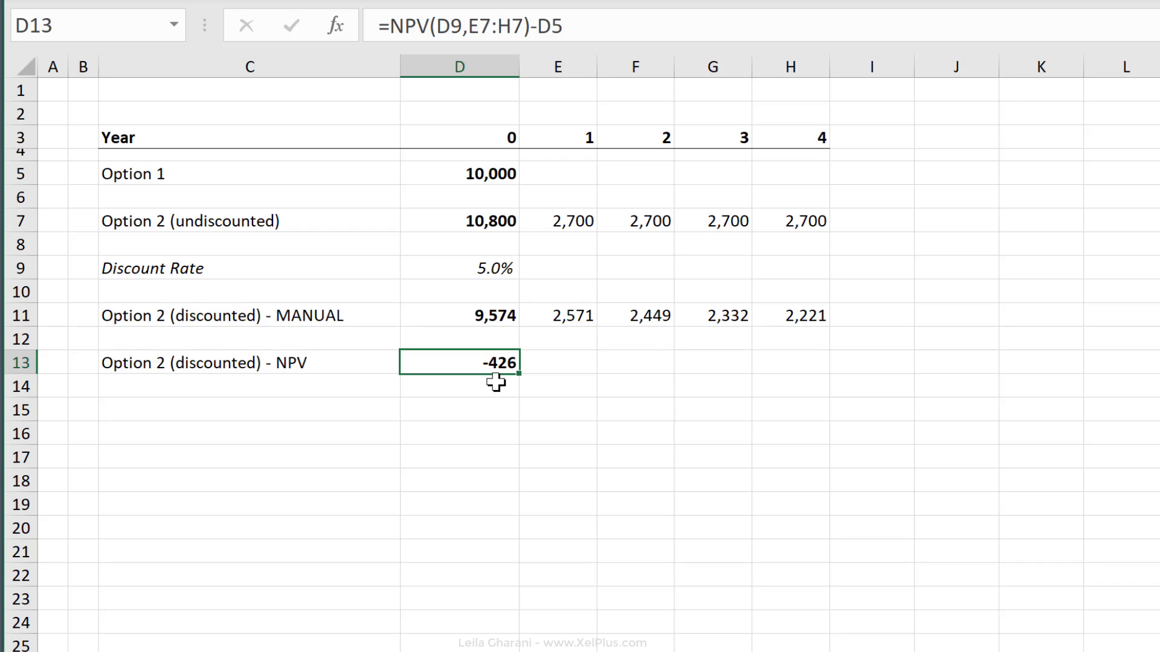
click(483, 168)
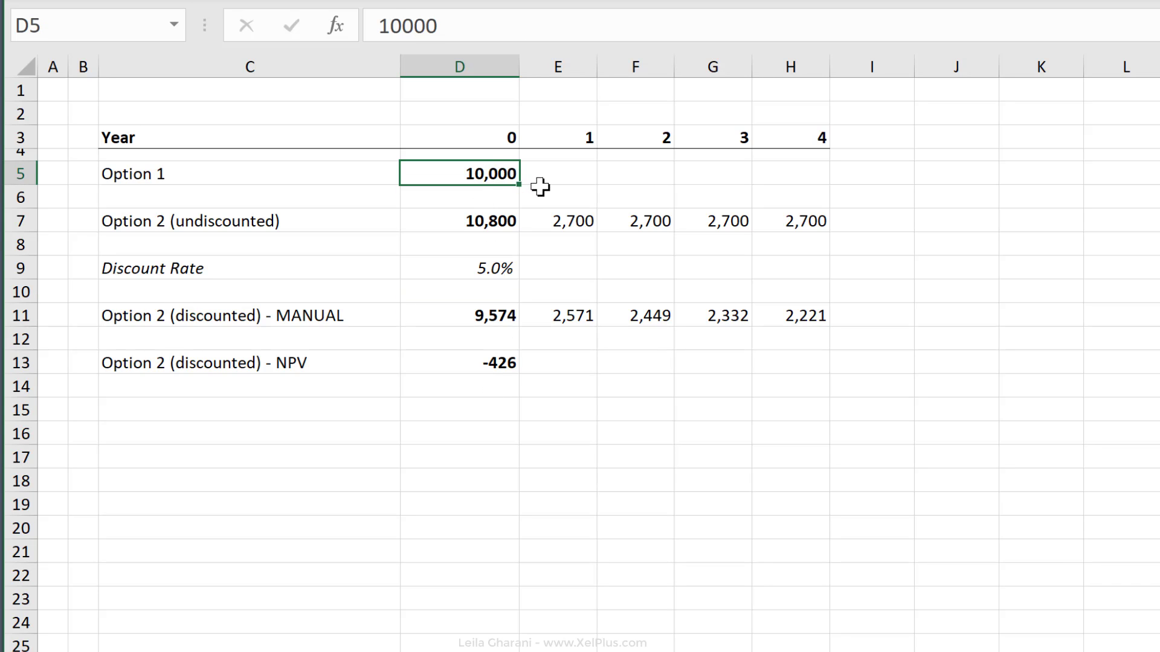
click(499, 222)
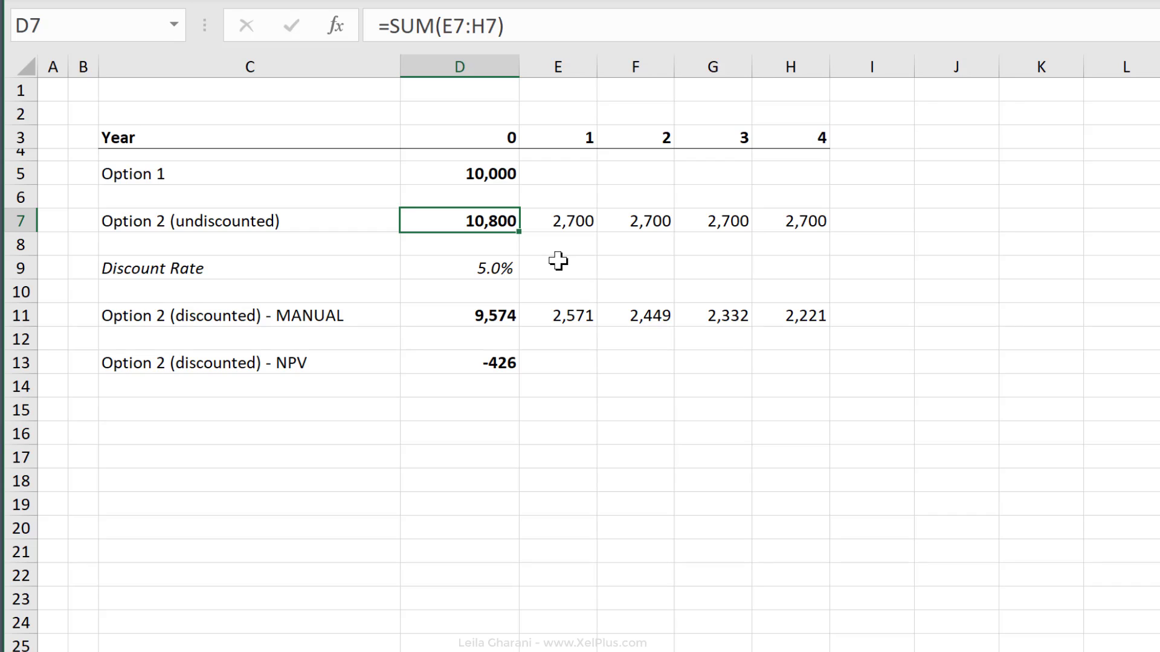
click(499, 275)
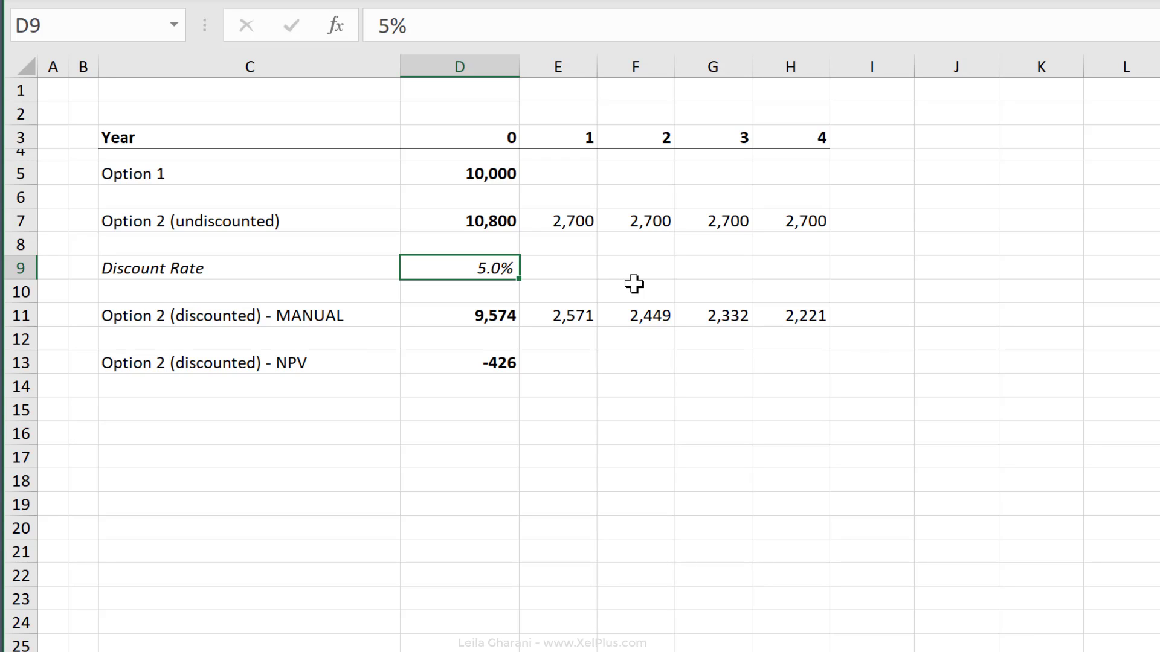
text(2)
key(ctrl+Return)
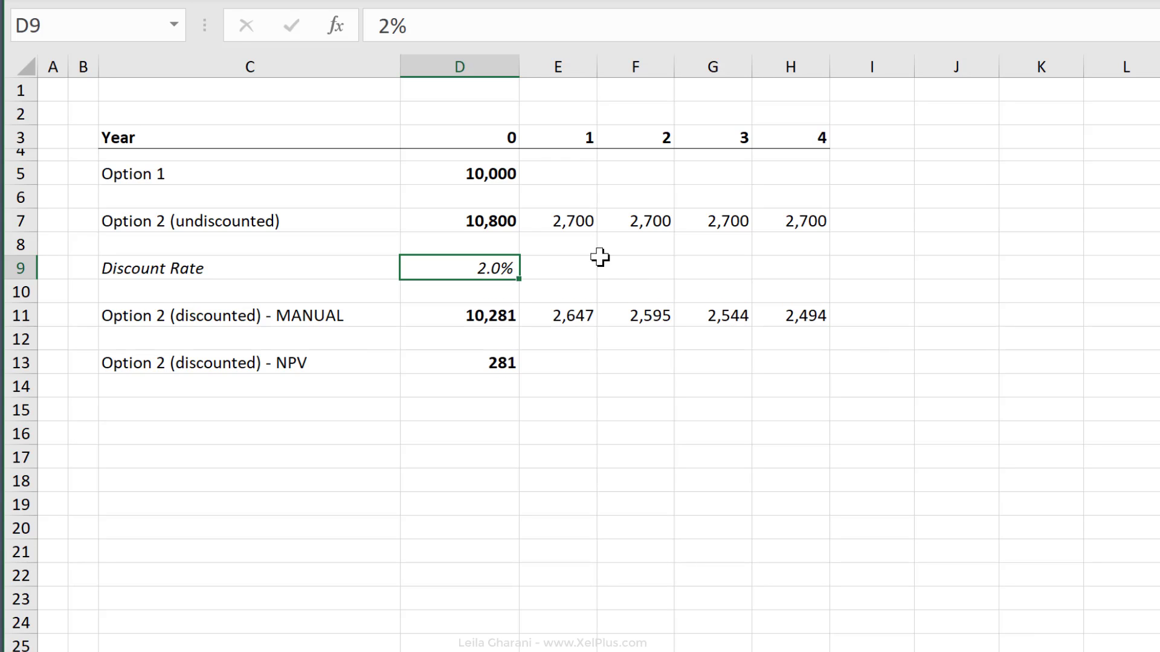
click(505, 368)
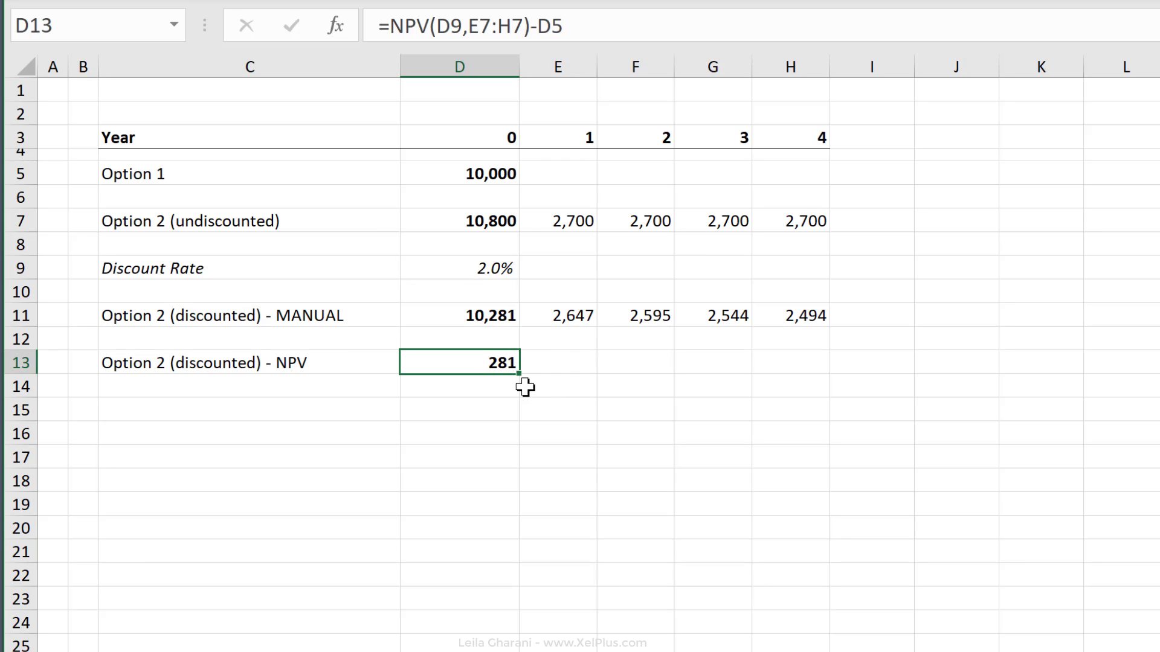
click(493, 319)
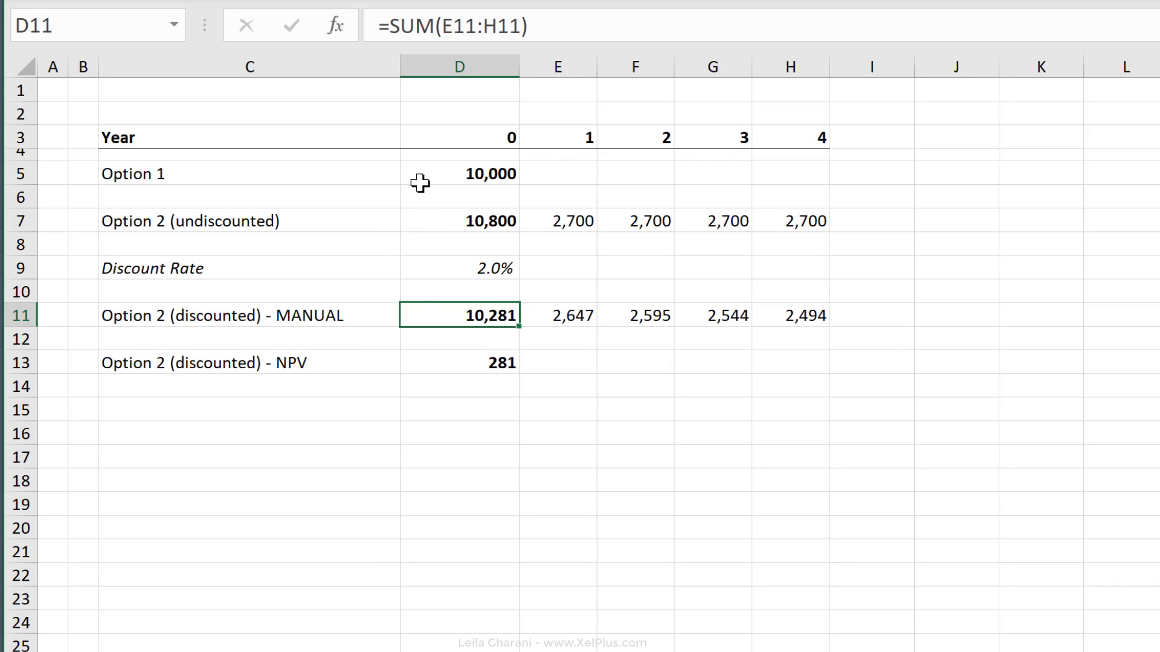
click(450, 270)
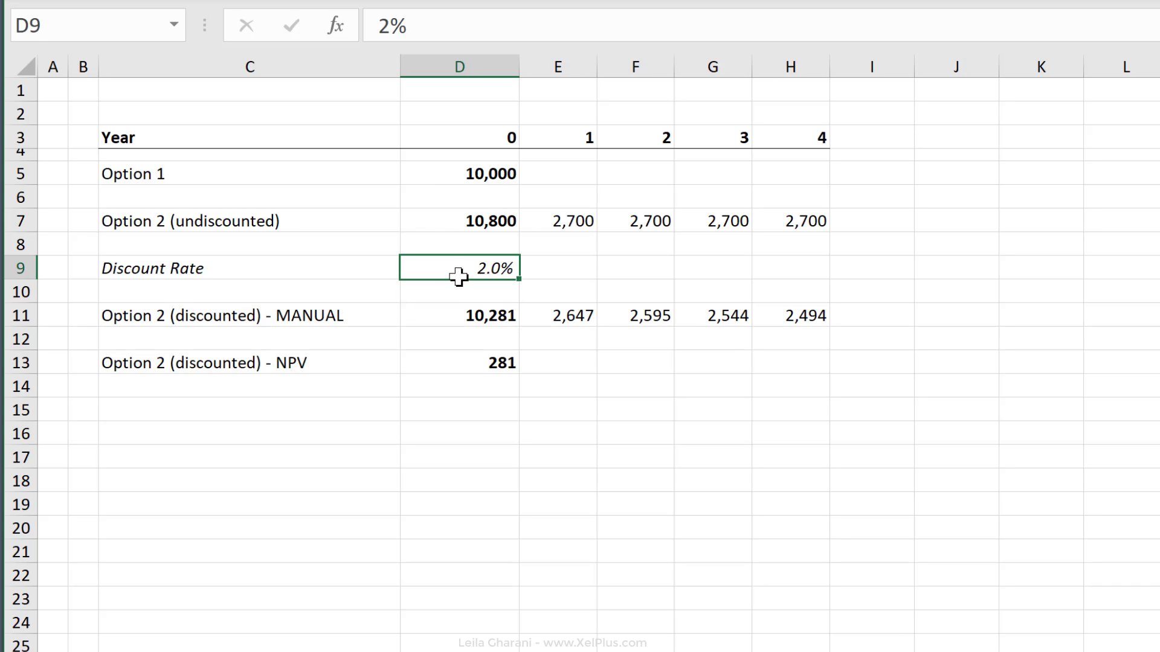
click(441, 221)
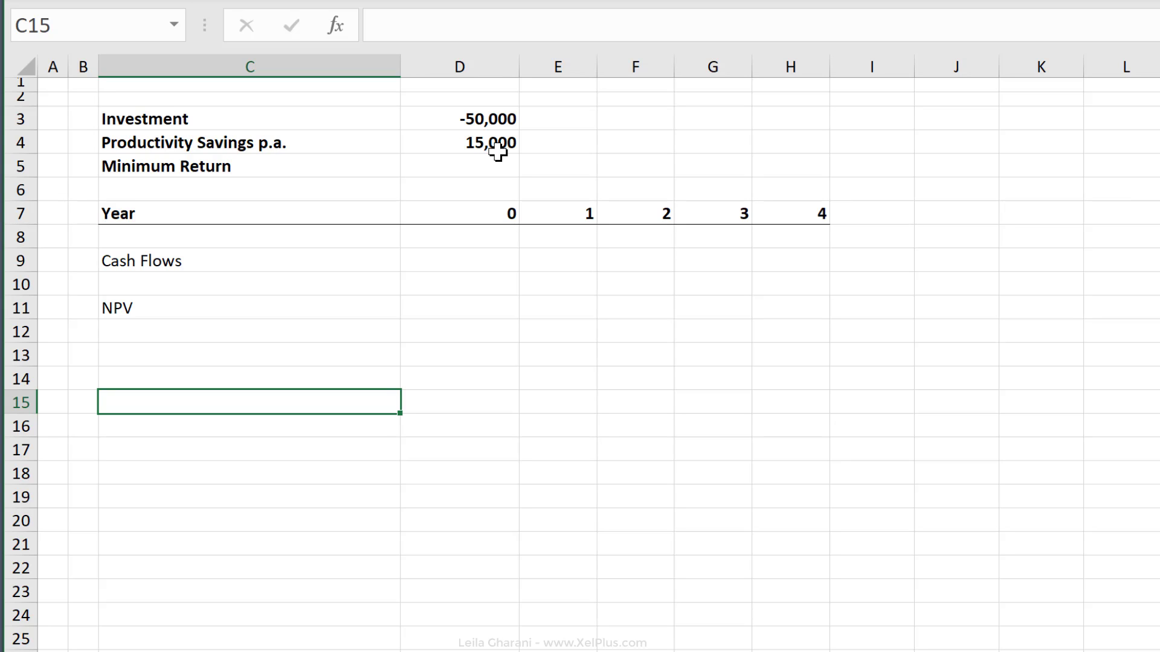
Step: Fill E9:H9 with =$D$4 so years 1–4 show the 15,000 savings
click(573, 261)
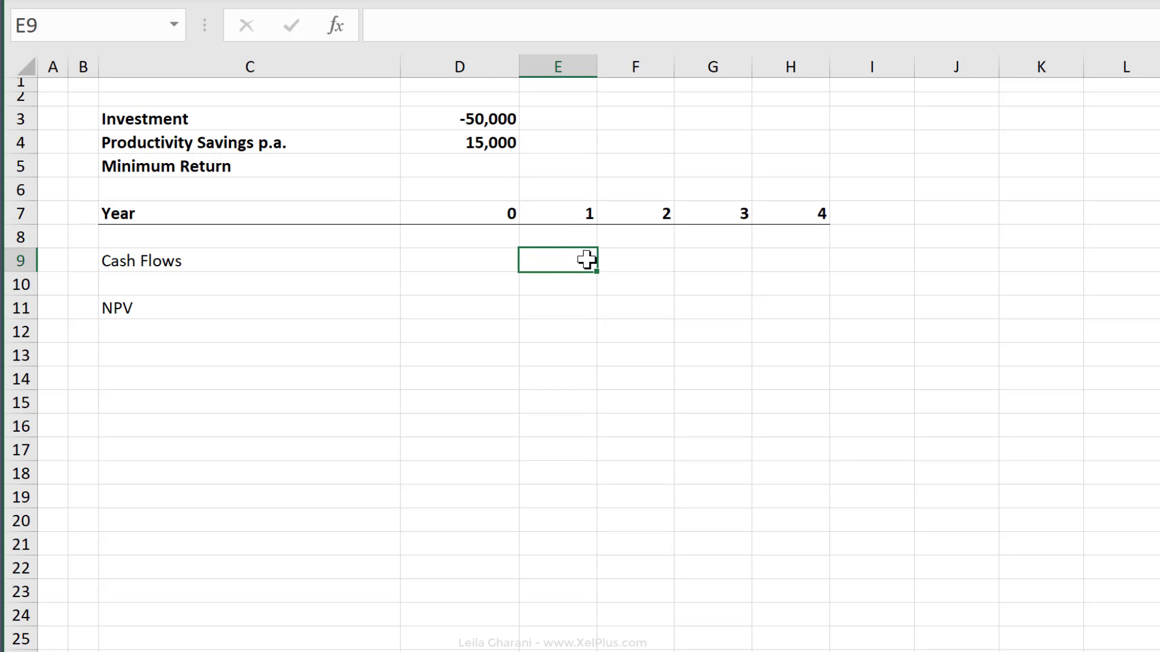
text(=)
click(493, 149)
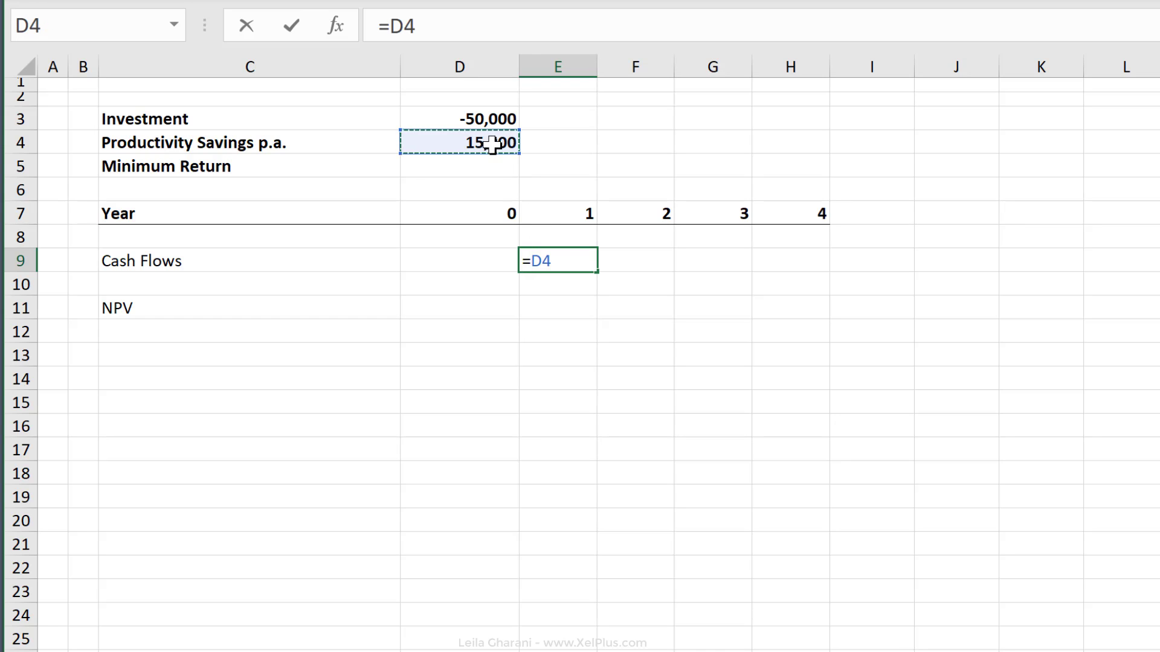
key(F4)
key(ctrl+Return)
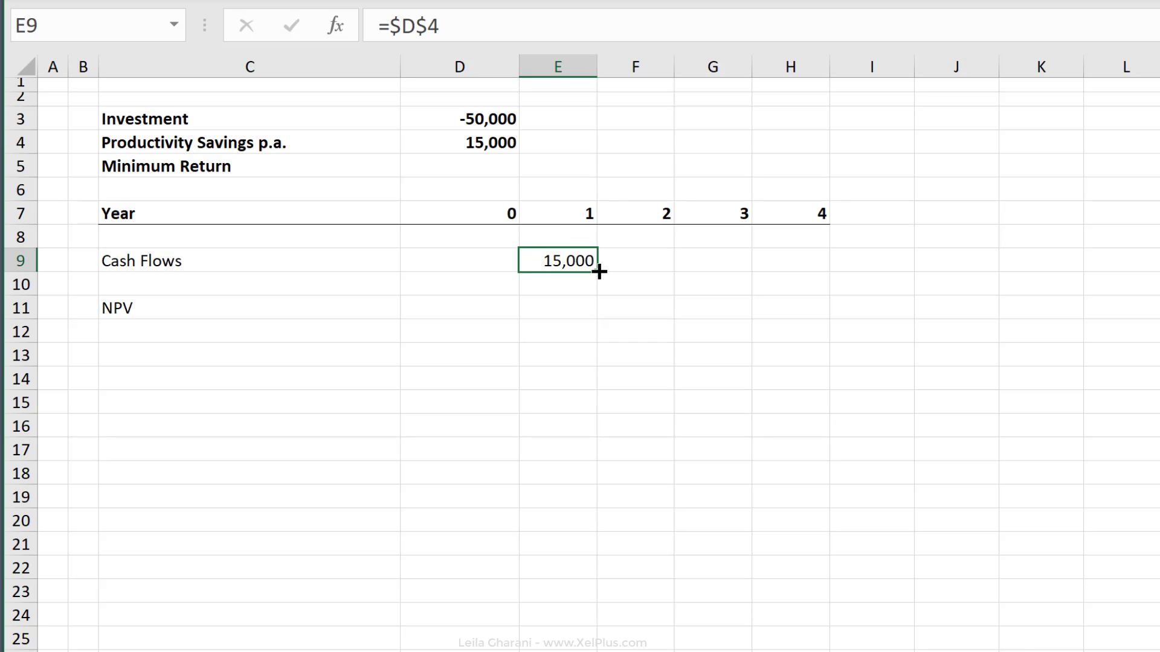
drag(607, 273, 823, 269)
click(817, 264)
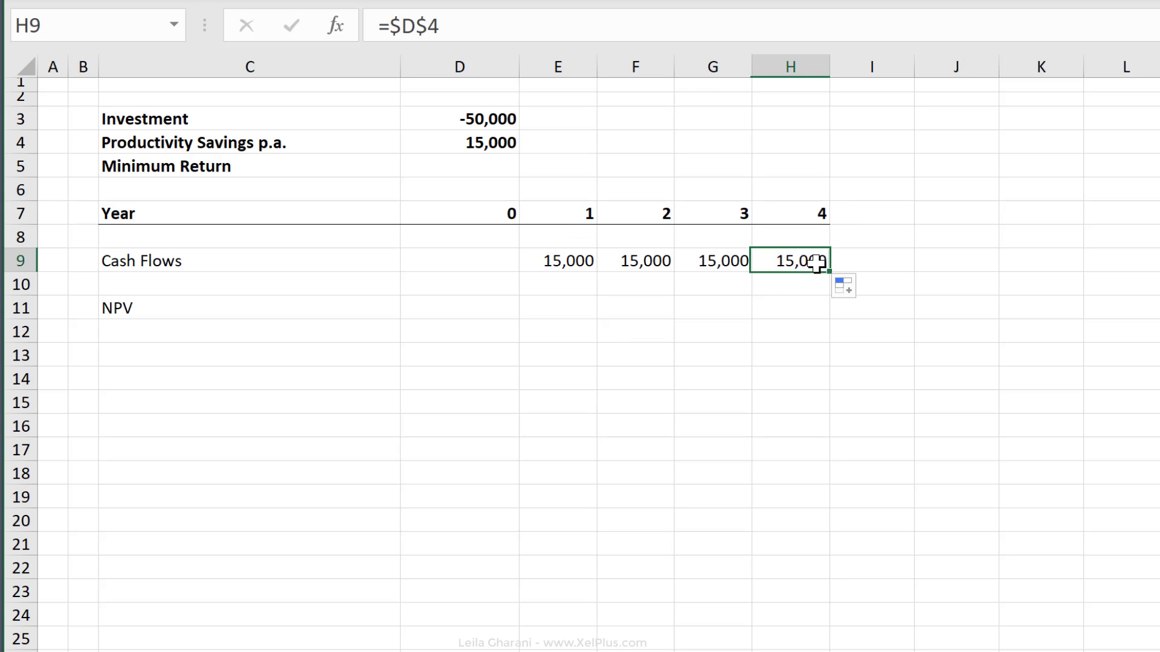
Step: Link the year 0 cash flow D9 to the investment with =D3, showing -50,000
click(476, 259)
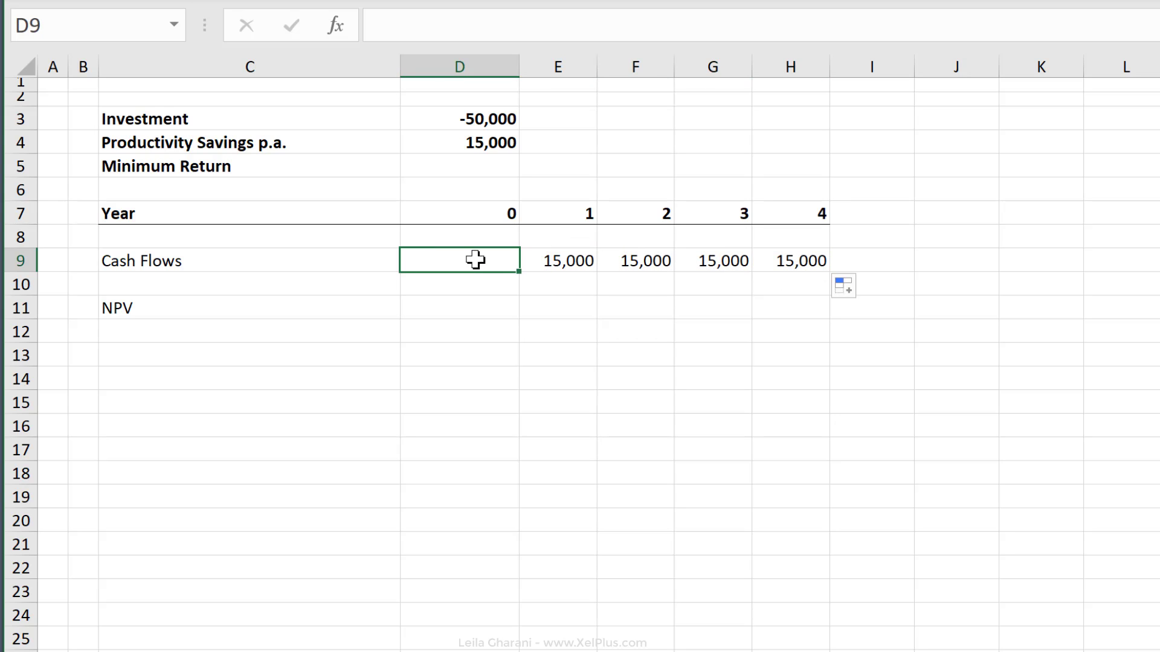
text(=)
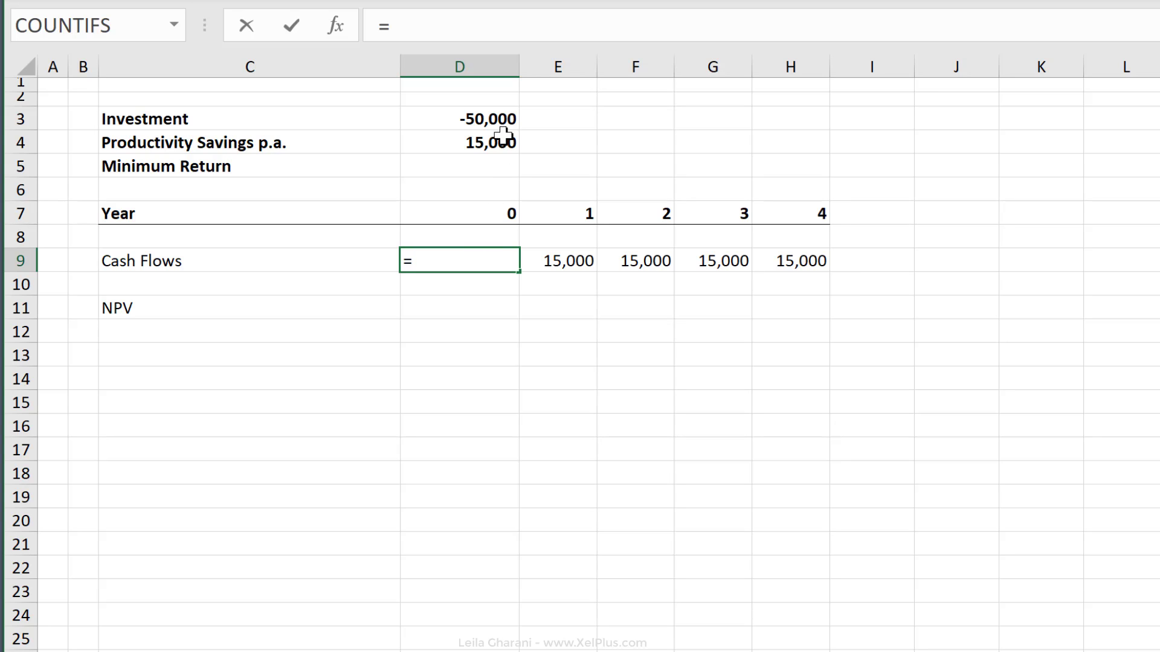
click(499, 122)
key(ctrl+Return)
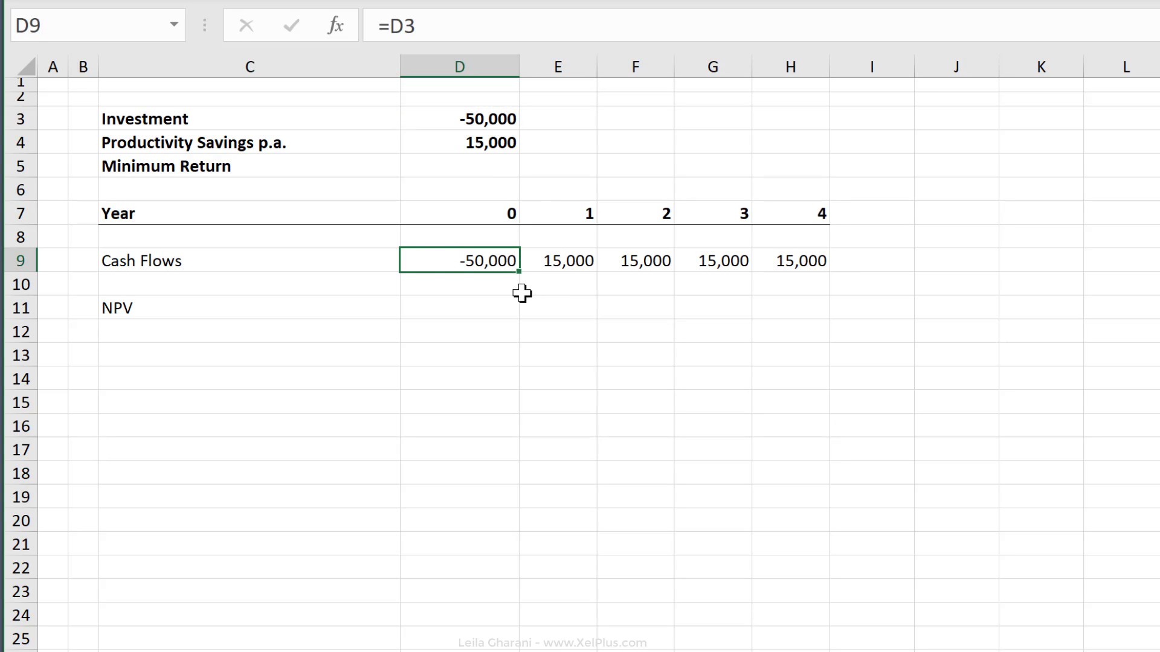
Step: Total the cash flows in J9 with =SUM(D9:H9), giving 10,000
click(954, 261)
text(=sum()
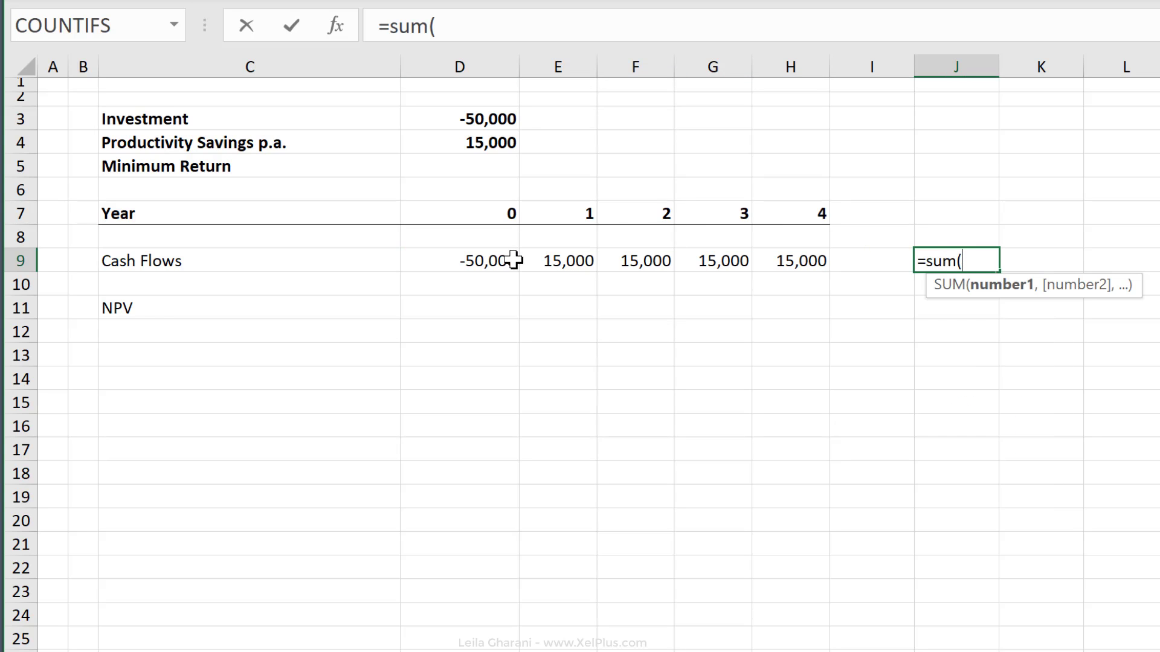
drag(514, 260, 791, 268)
text())
key(ctrl+Return)
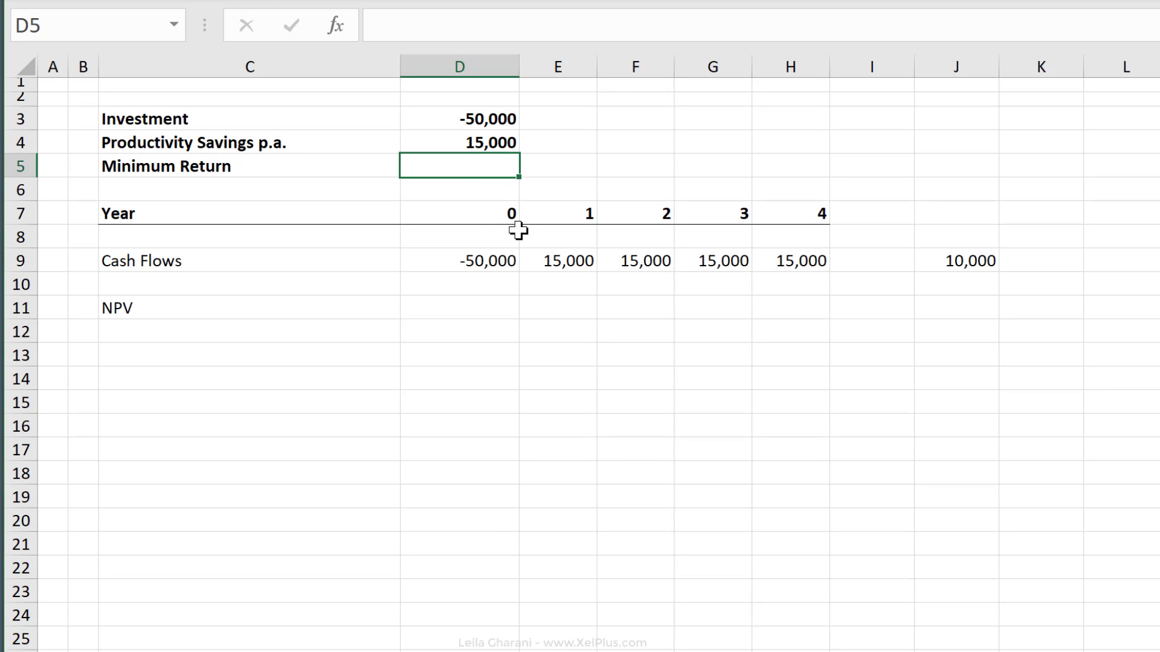
Step: Set Minimum Return to 8% and enter =NPV(D5,E9:H9) in D11, giving $49,681.90
text(8%)
key(ctrl+Return)
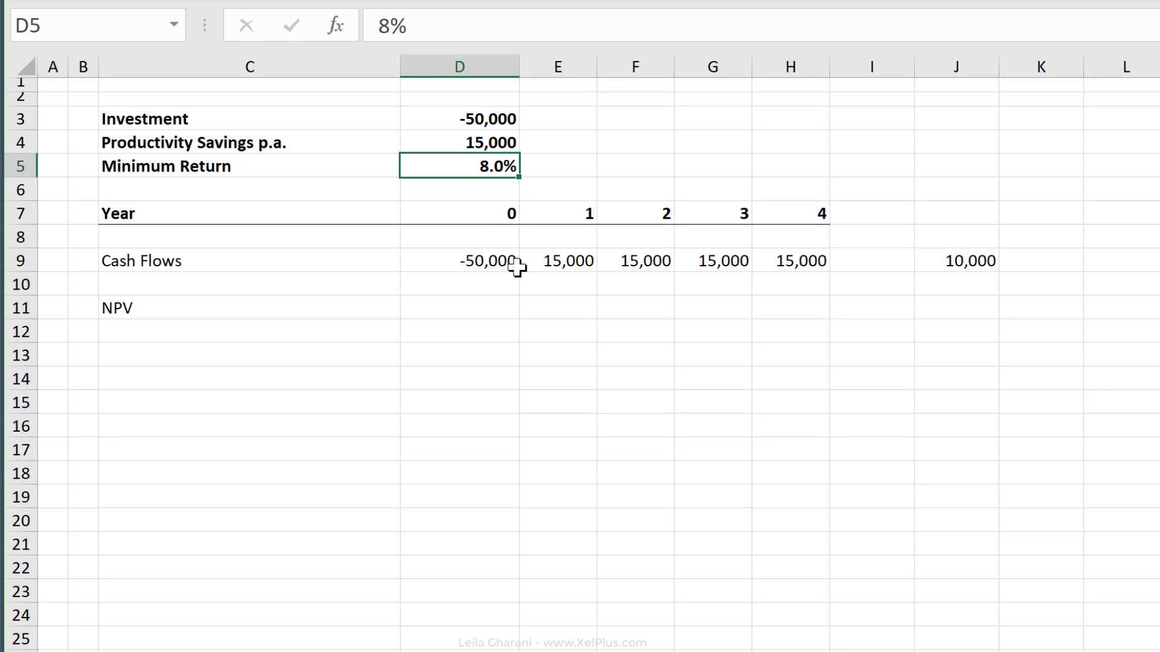
click(499, 306)
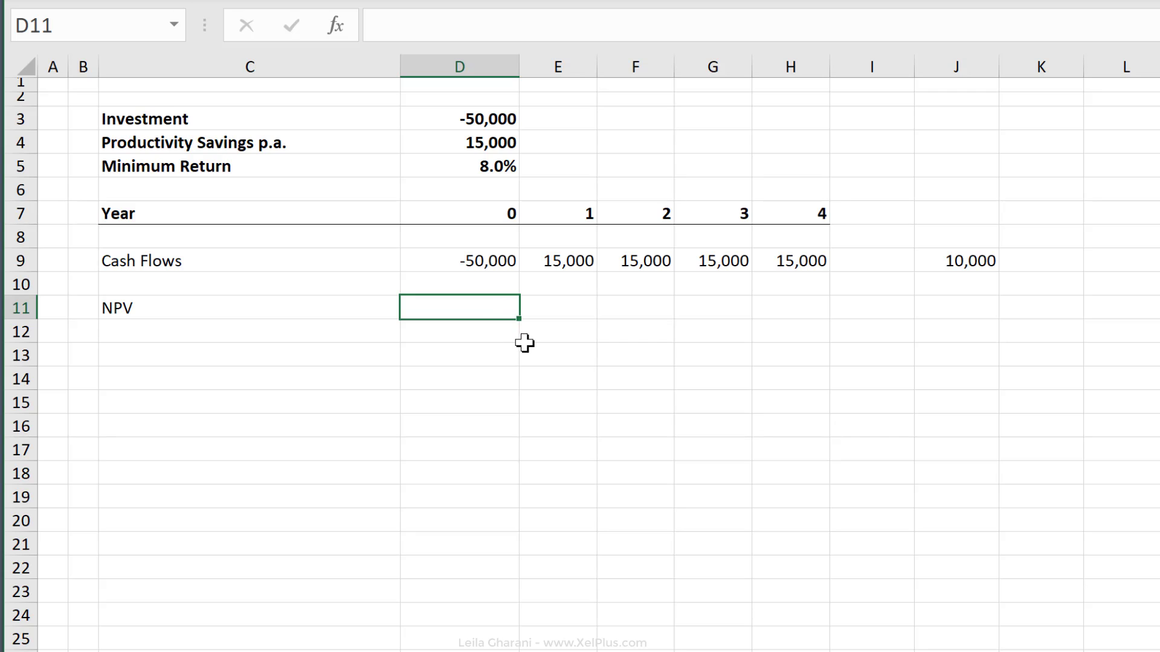
text(=npv()
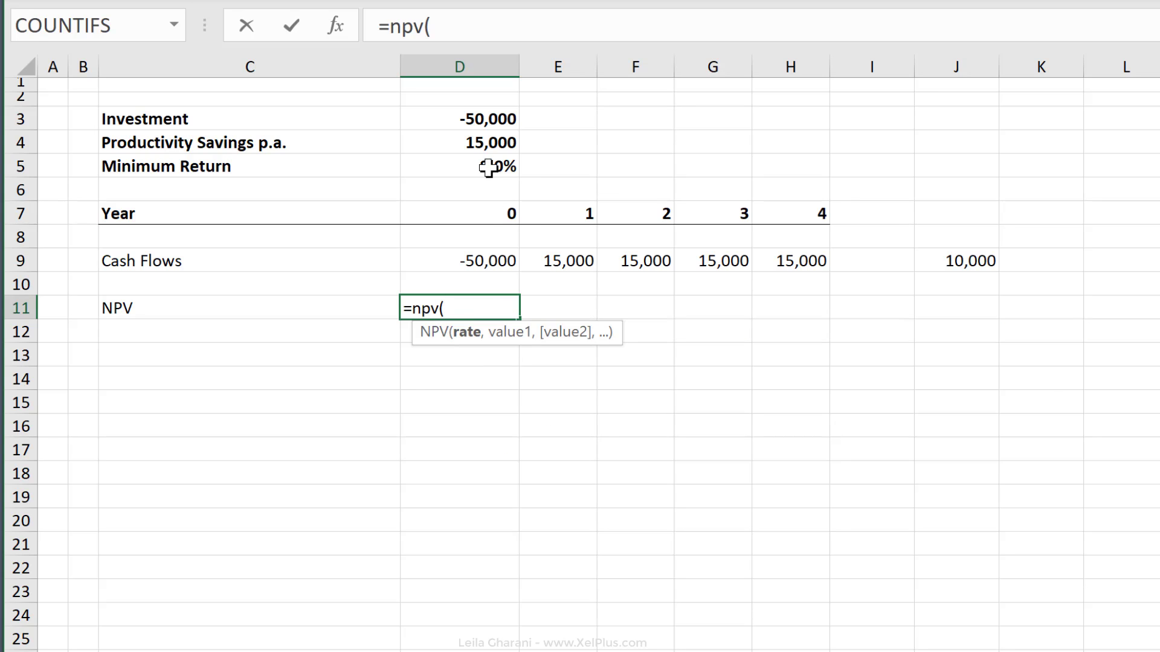
click(492, 168)
text(,)
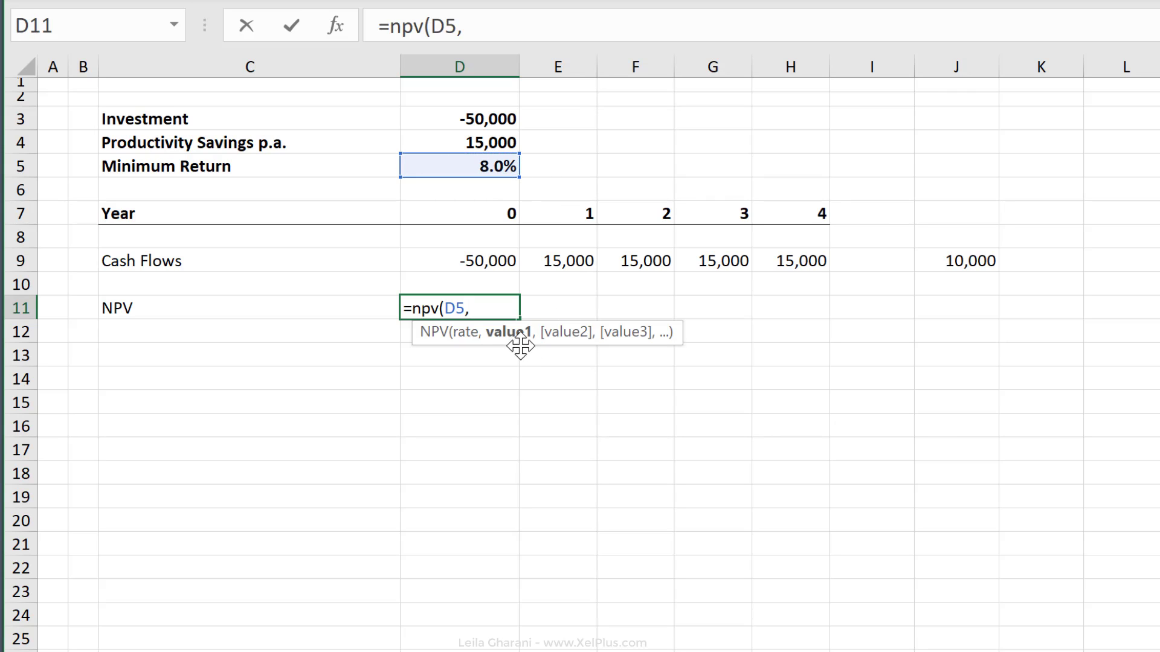
click(566, 263)
drag(613, 260, 808, 259)
text())
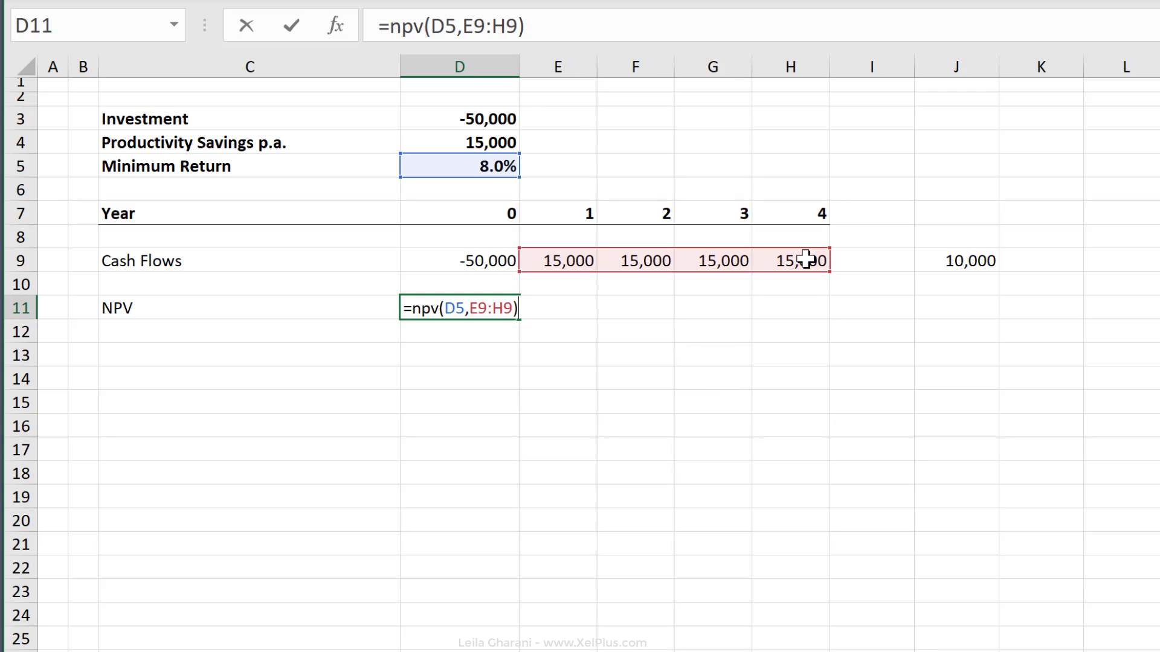
key(ctrl+Return)
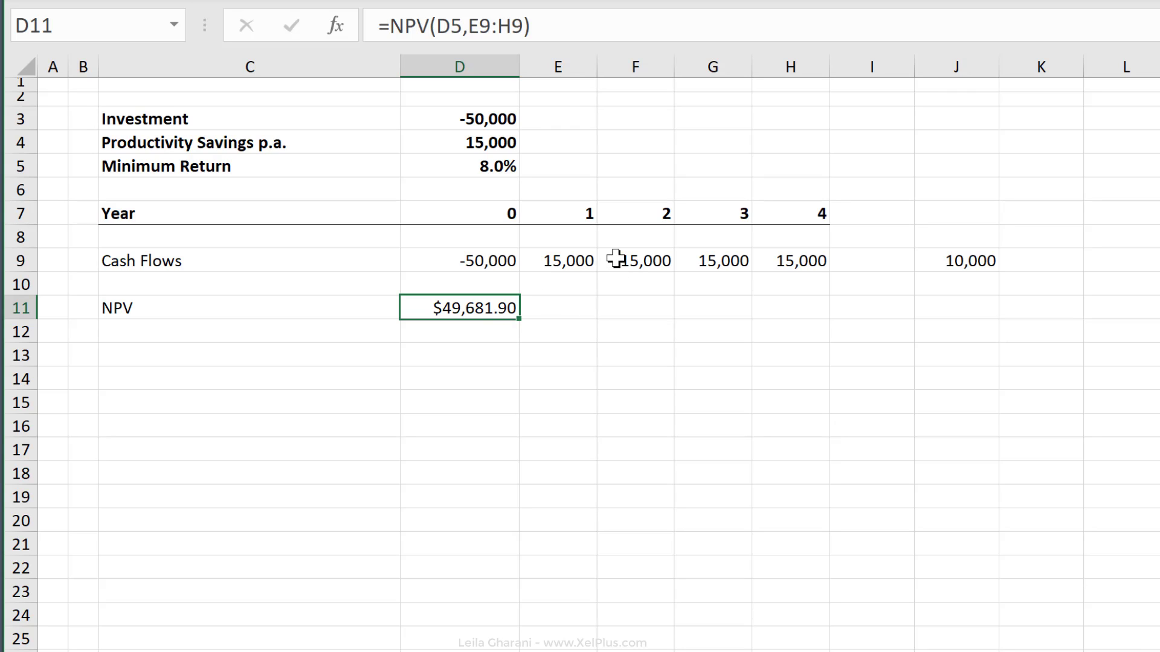
Step: Append +D9 to the NPV formula to include the year 0 investment
key(F2)
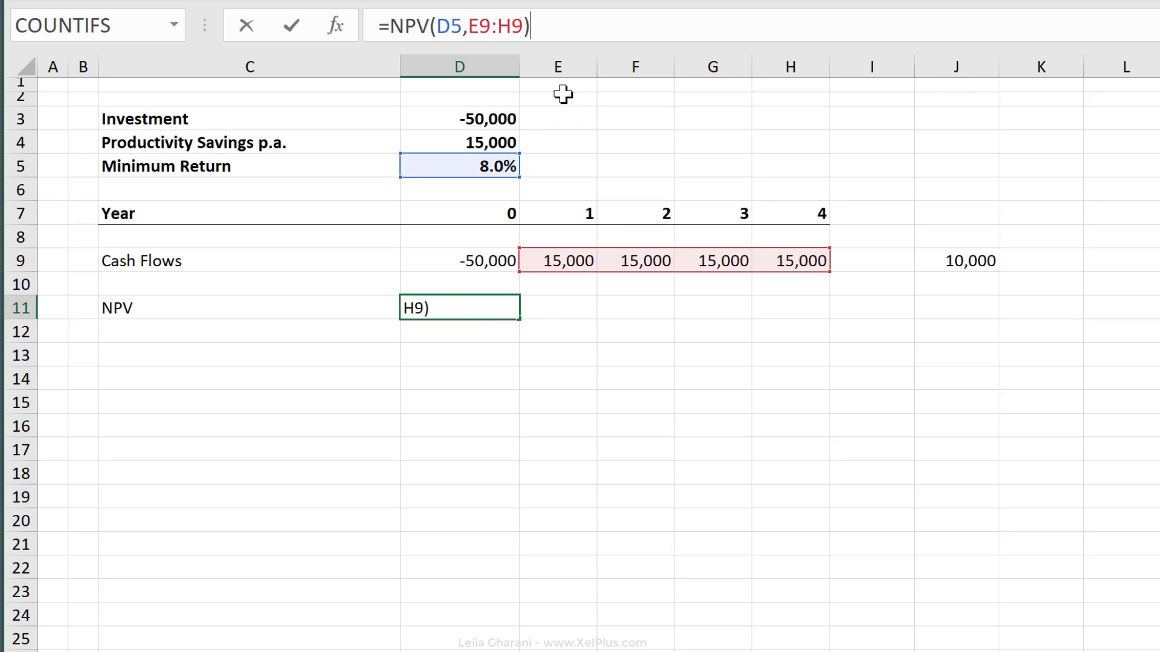
text(+)
click(485, 252)
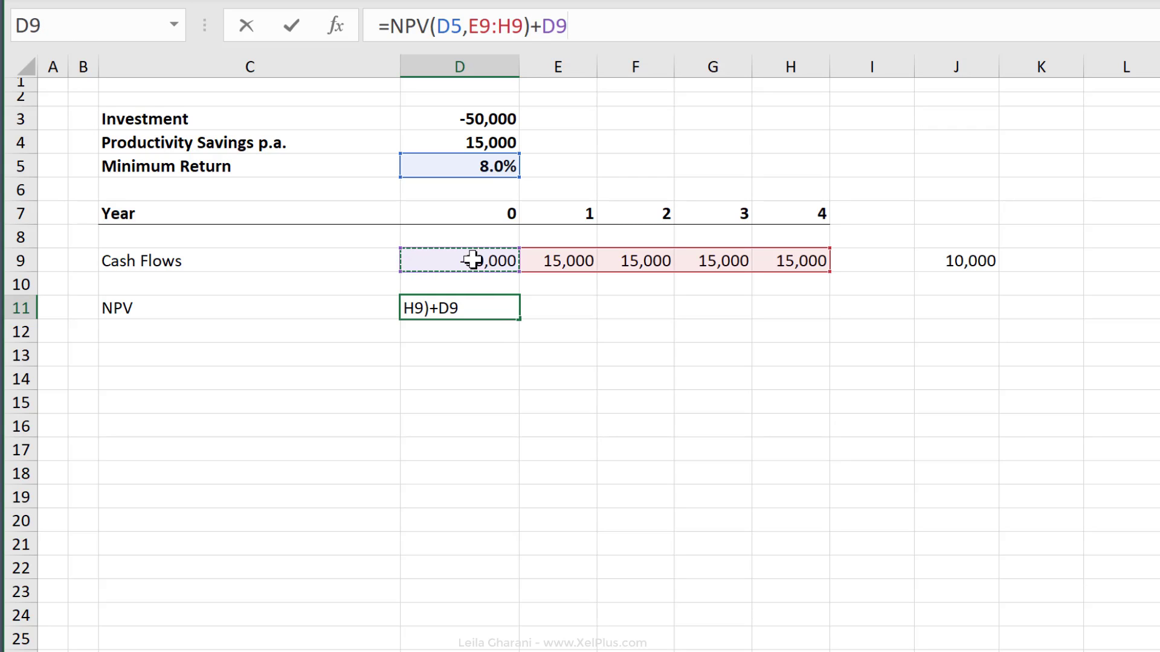
key(ctrl+Return)
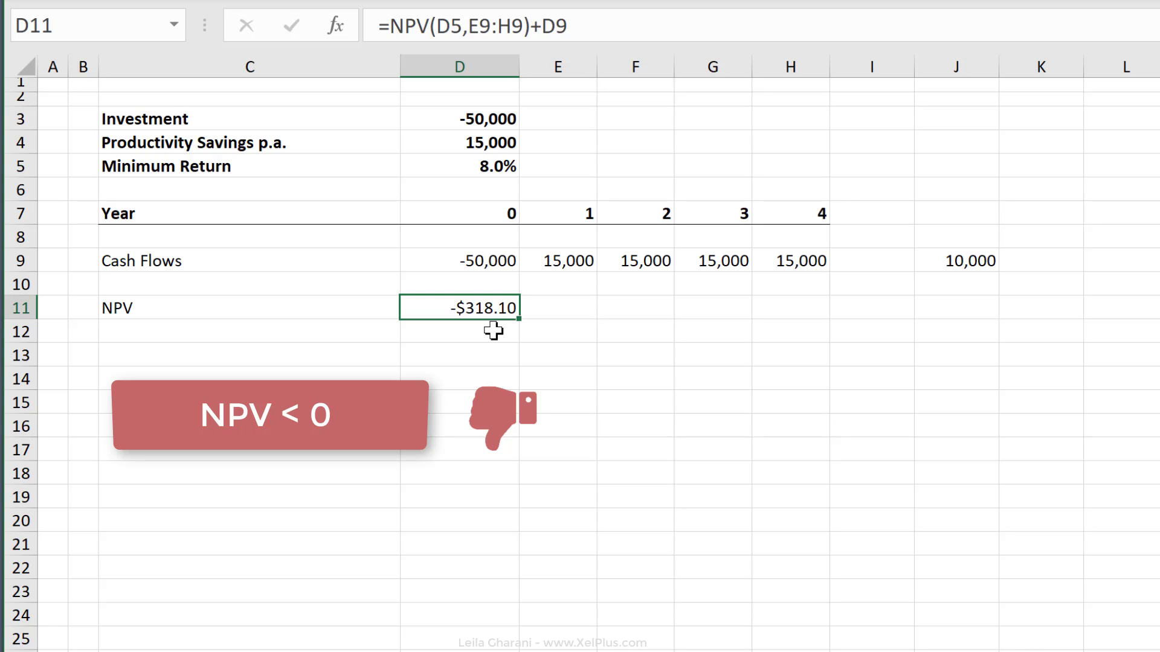
Step: Change Minimum Return to 6%, making the NPV $1,976.58
click(475, 172)
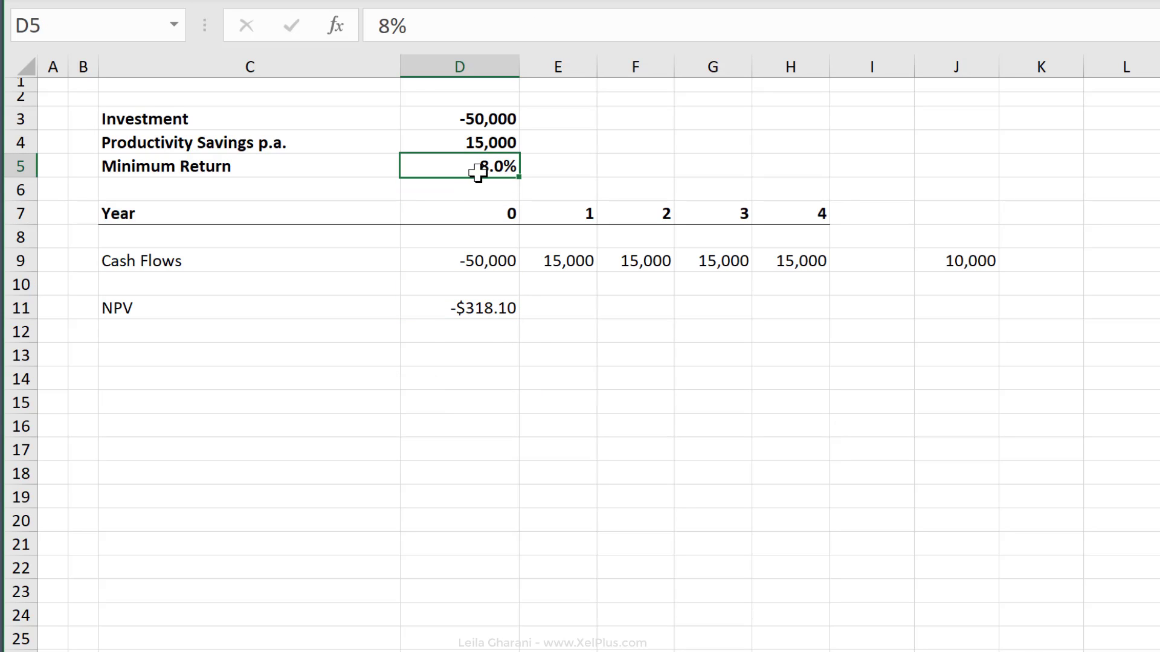
text(6)
key(ctrl+Return)
click(501, 318)
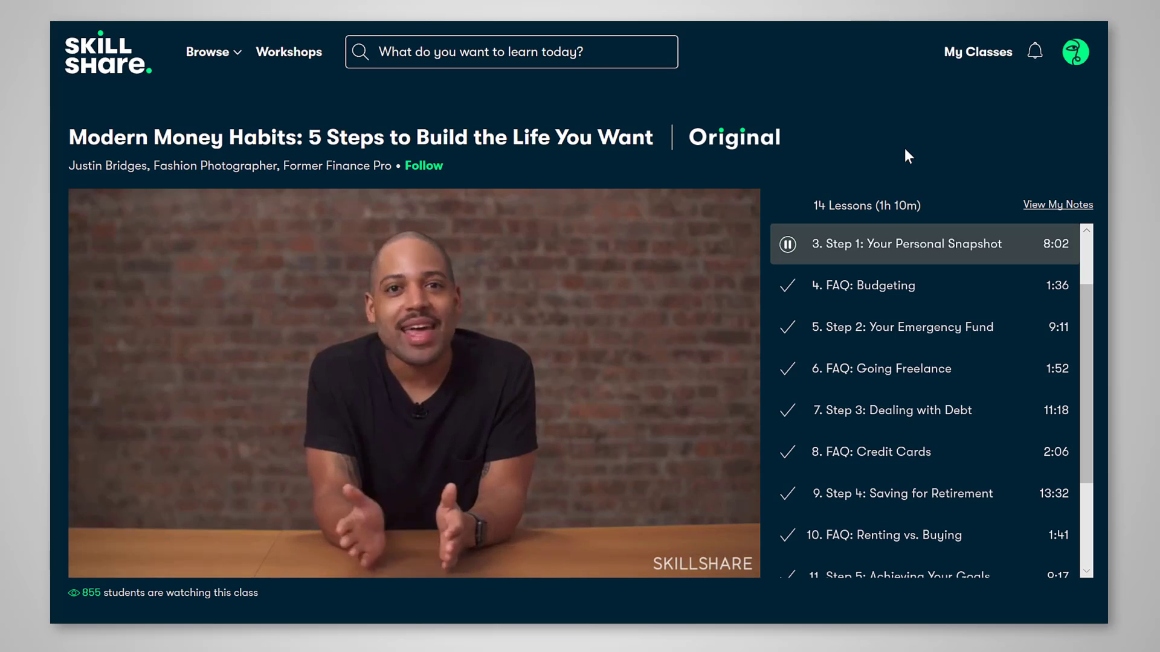
Step: Skip the lesson video to 5:28, then open Skillshare's Browse category list
click(540, 534)
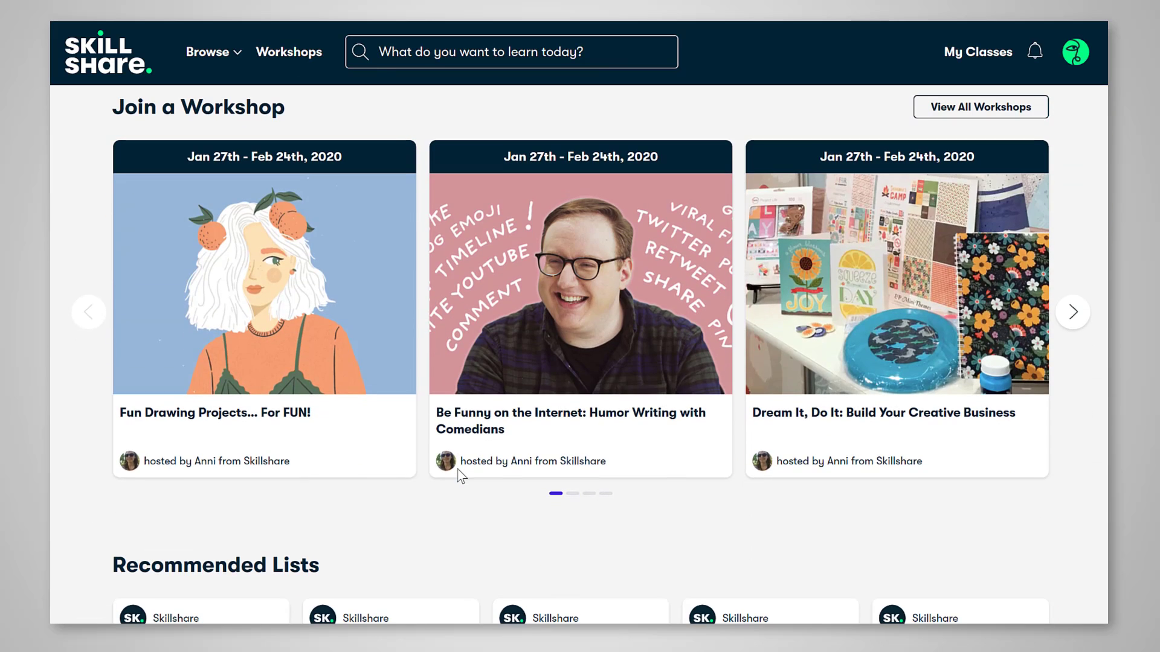
scroll(445, 486, down, 5)
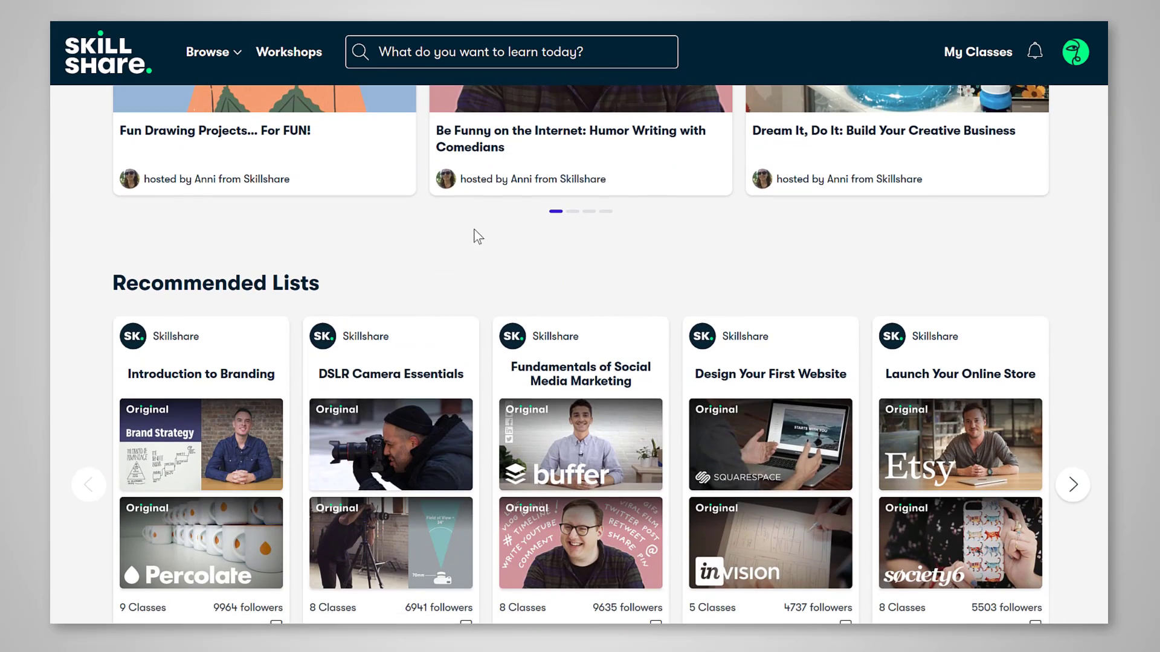
click(205, 61)
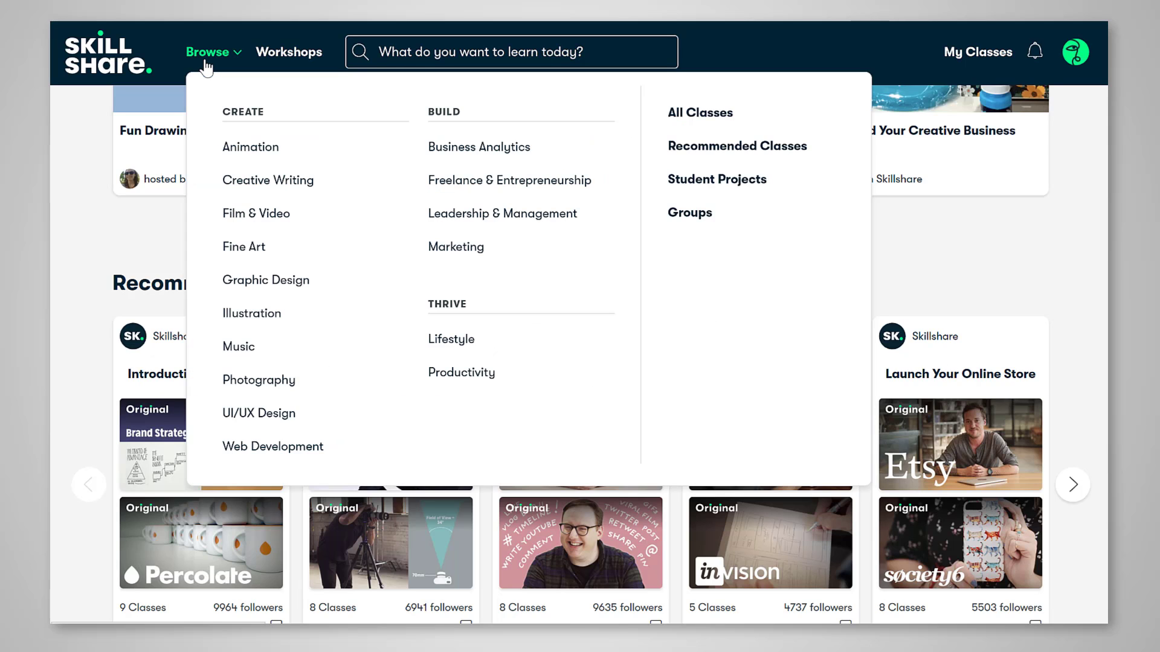